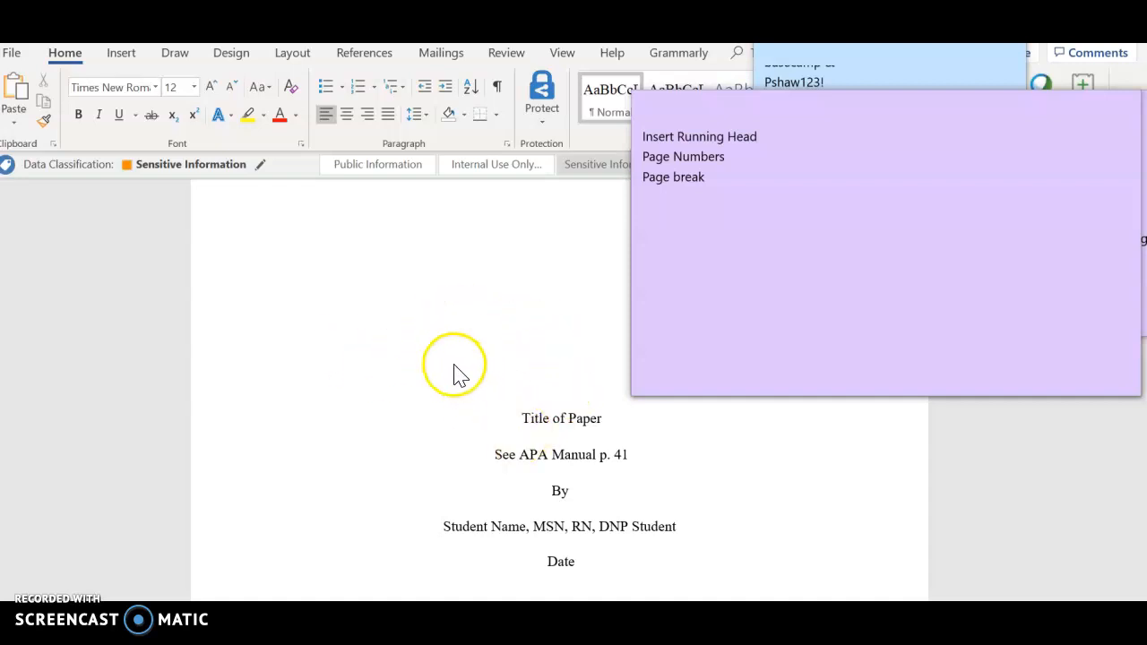
scroll(413, 325, up, 1)
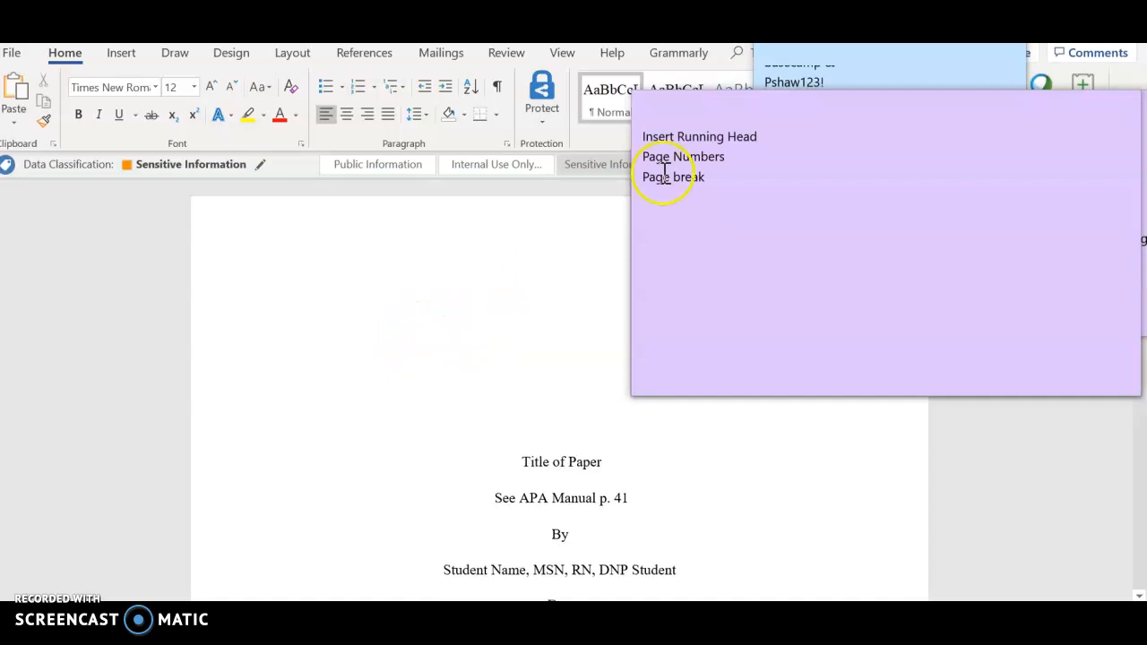
click(350, 385)
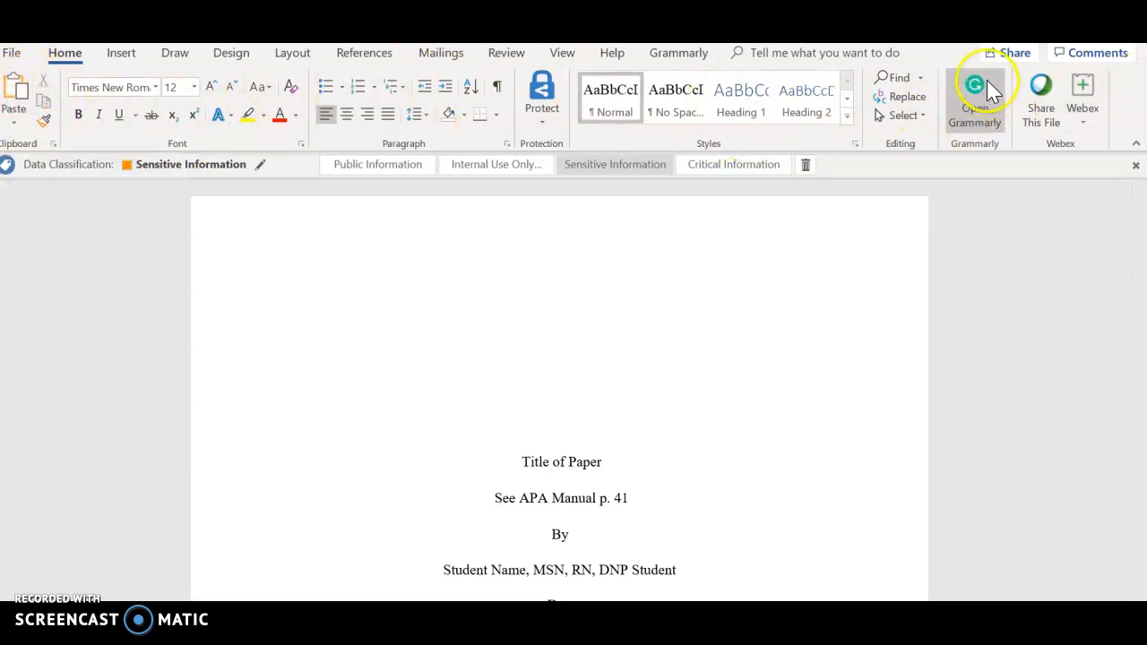
click(984, 123)
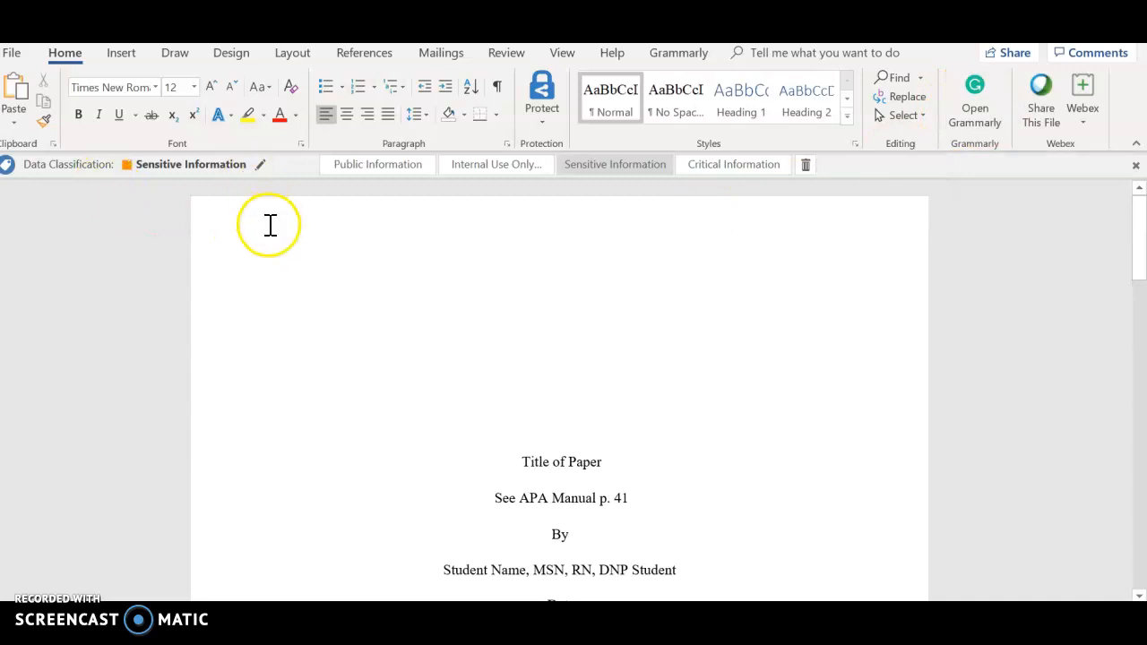
Step: Open the page header and insert a Plain Number 3 page number at the top of the page
double_click(508, 232)
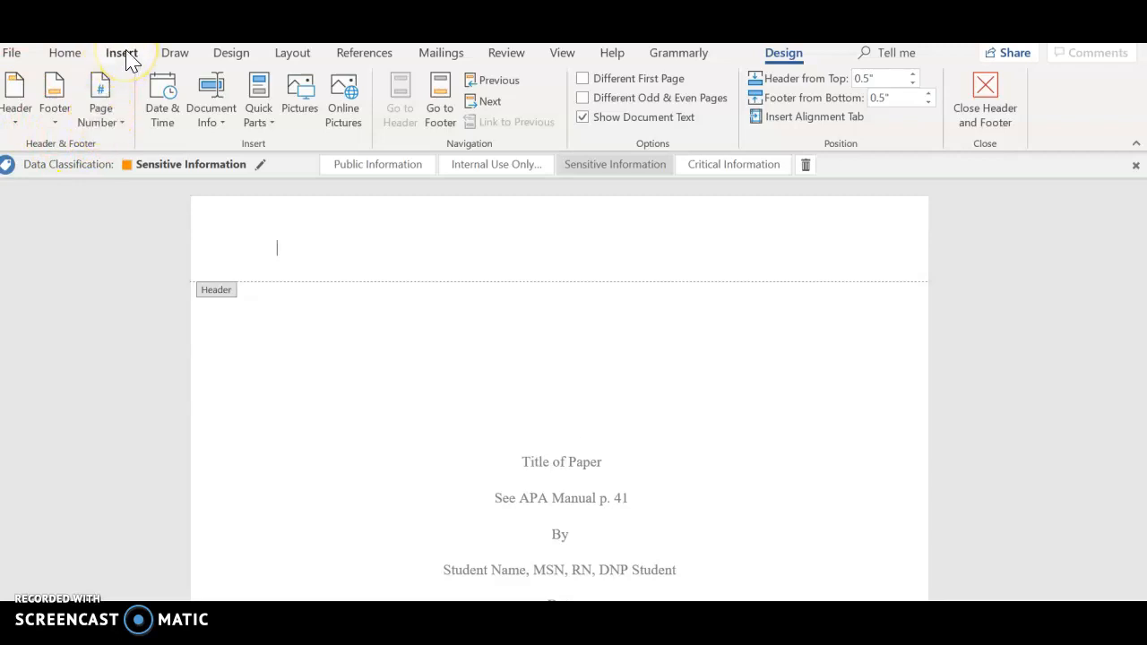
click(109, 119)
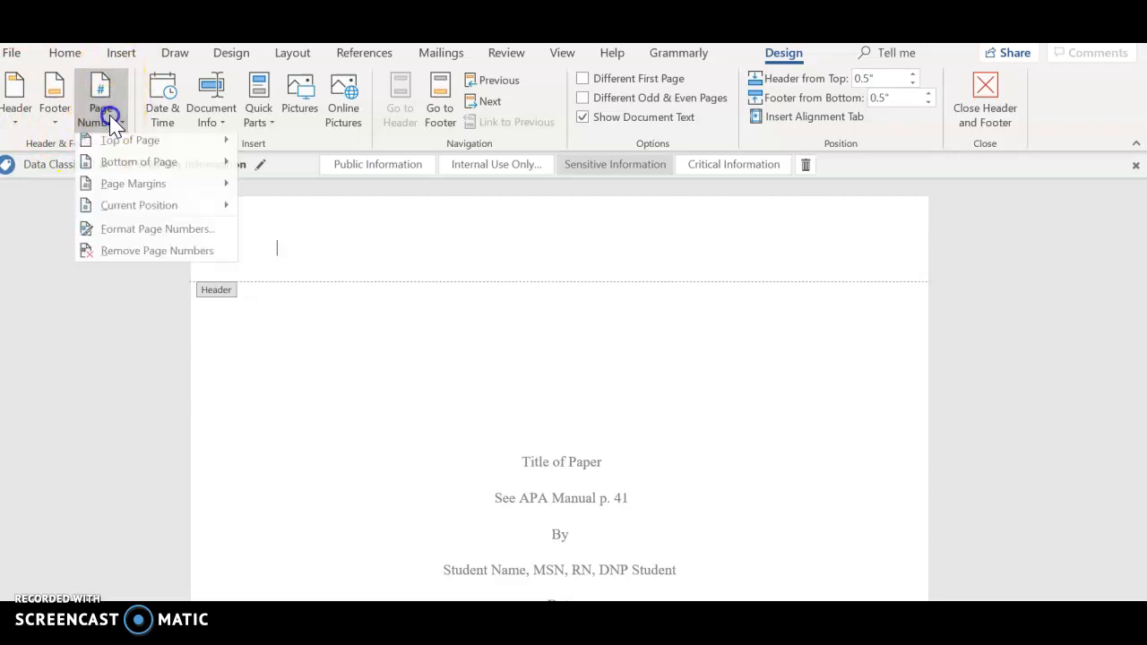
click(121, 148)
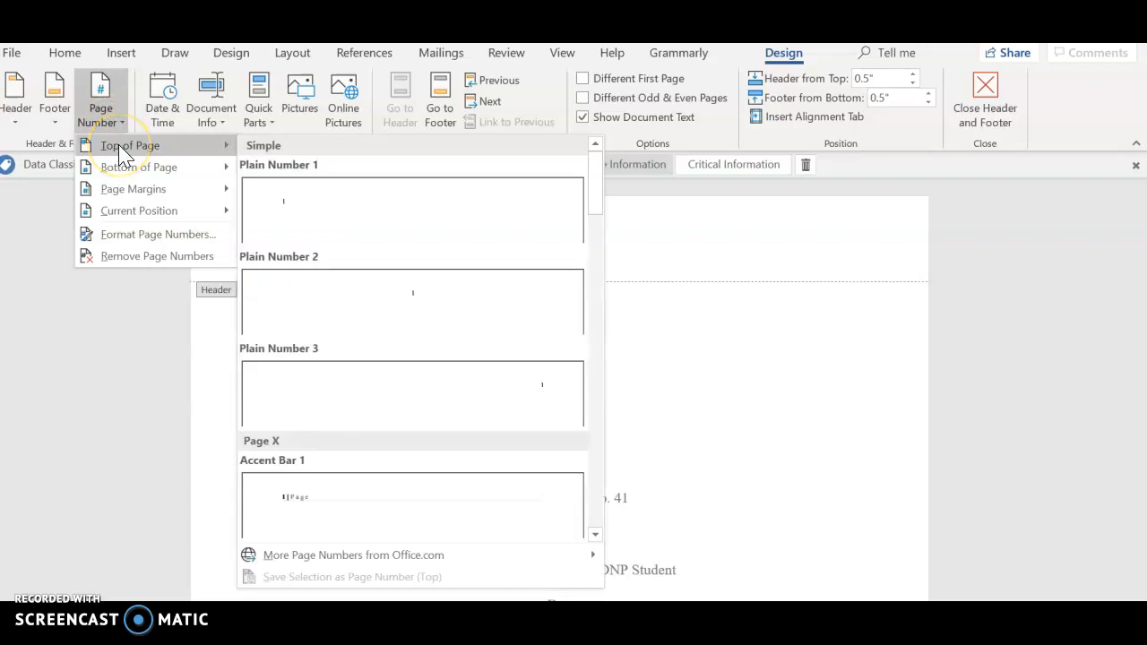
click(322, 397)
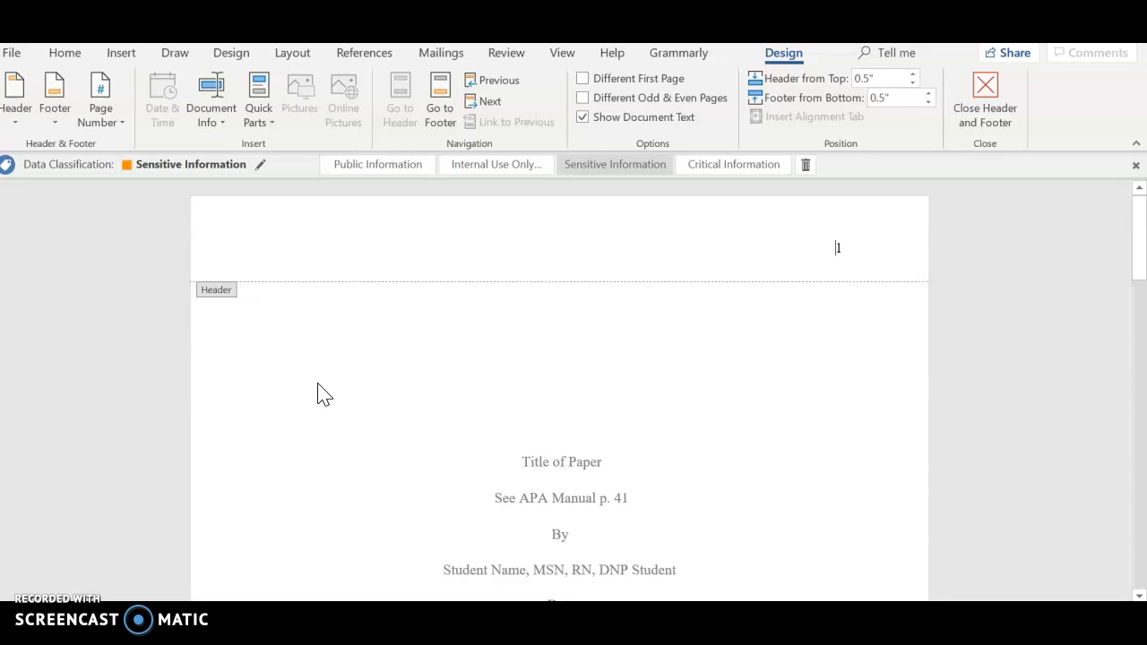
Step: Type "Running head: TITLE OF PAPER" in the header before the page number and left-align the line
text(Running head)
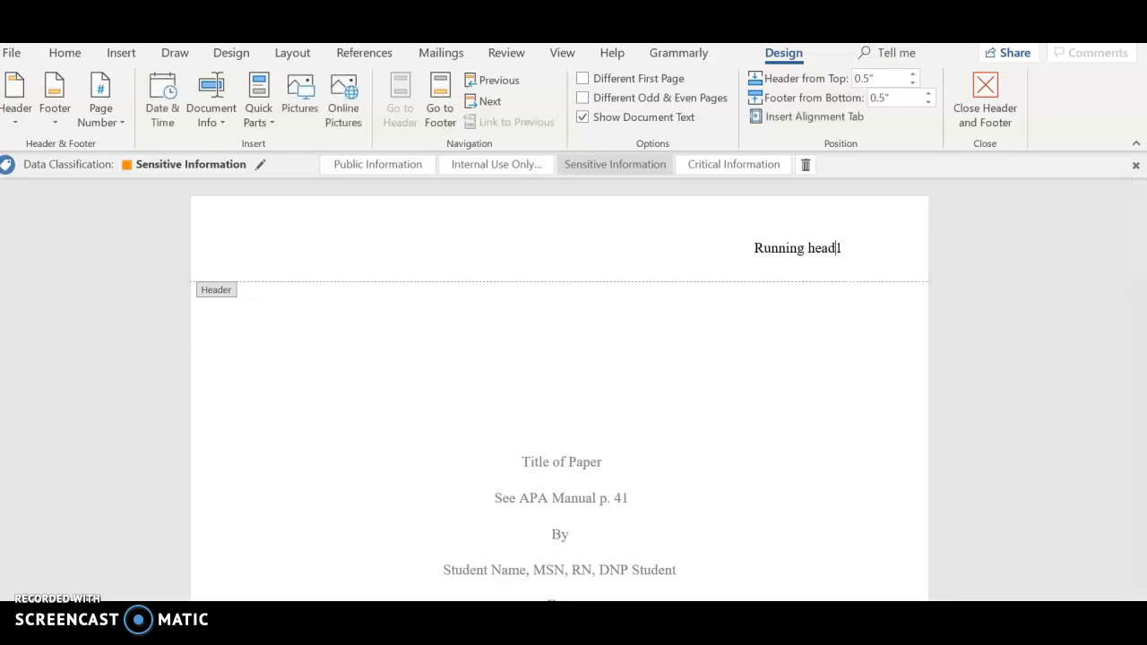
text(: Titl)
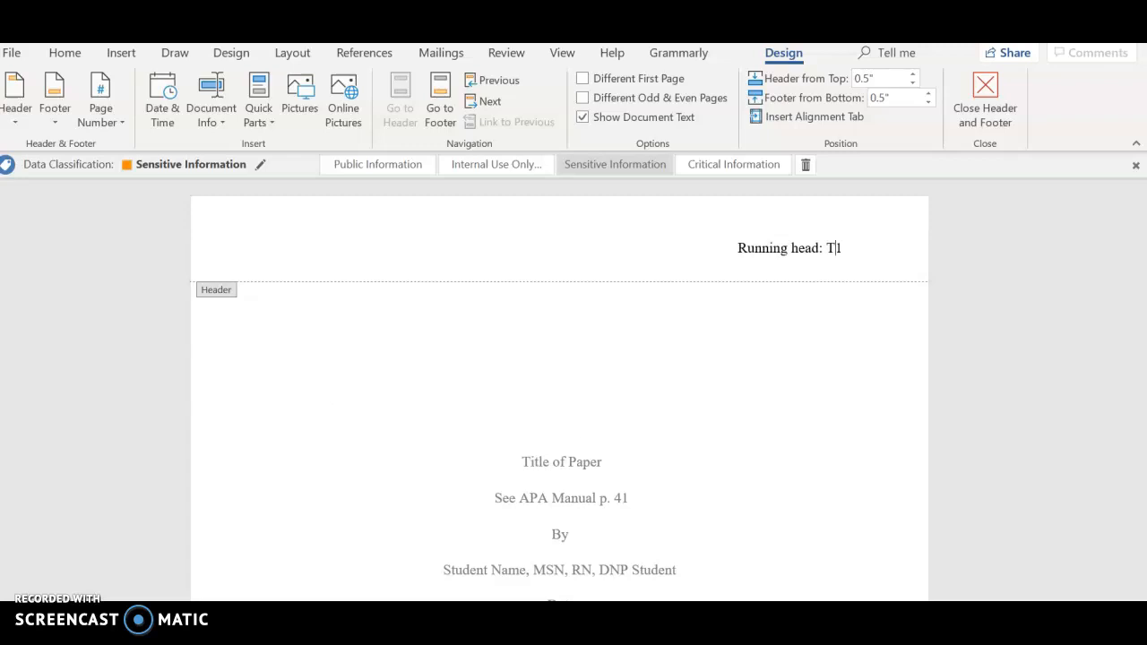
text(TITLE OF PAPER)
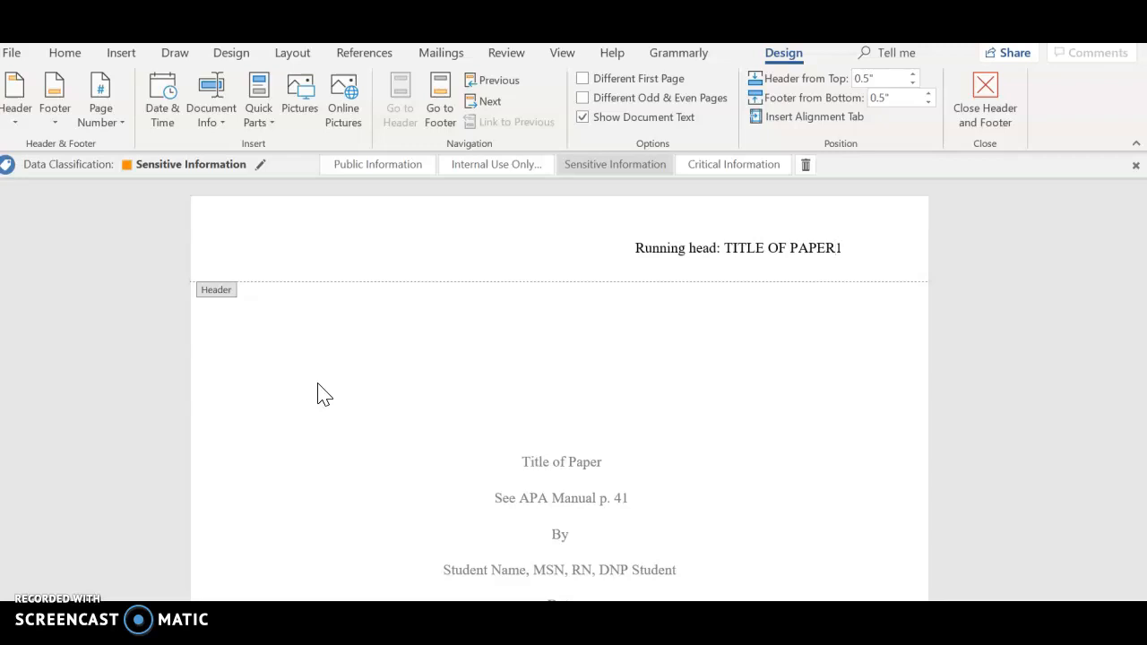
key(Tab)
key(ctrl+l)
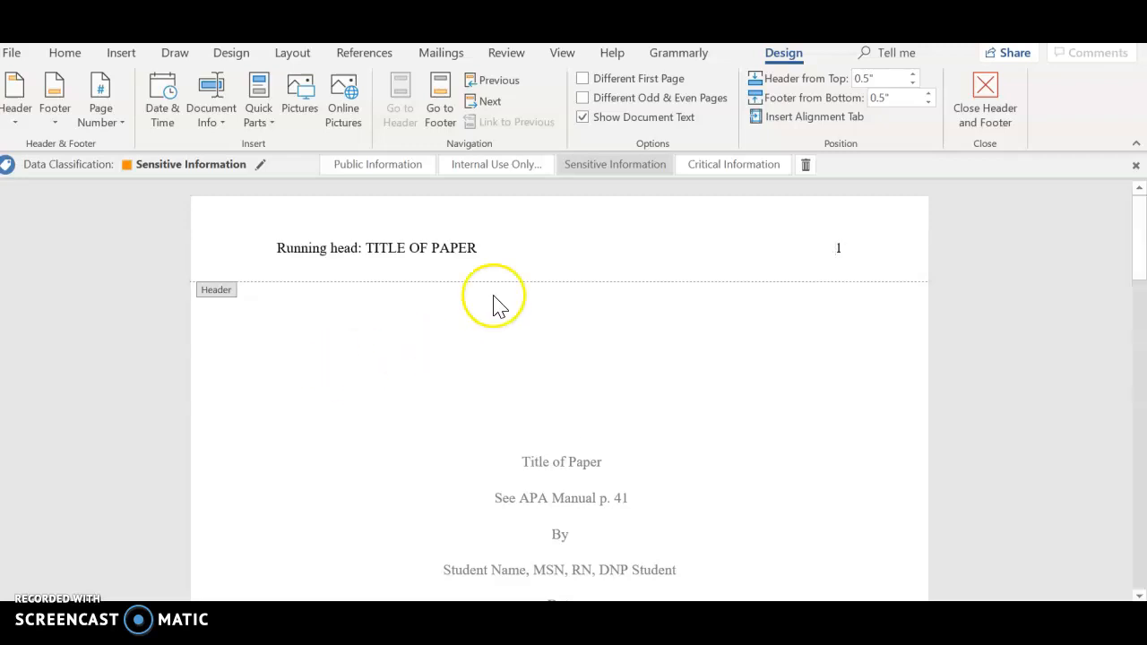
Step: Select the whole header line, check its font, and close the header and footer
drag(846, 250, 259, 267)
mouse_move(459, 627)
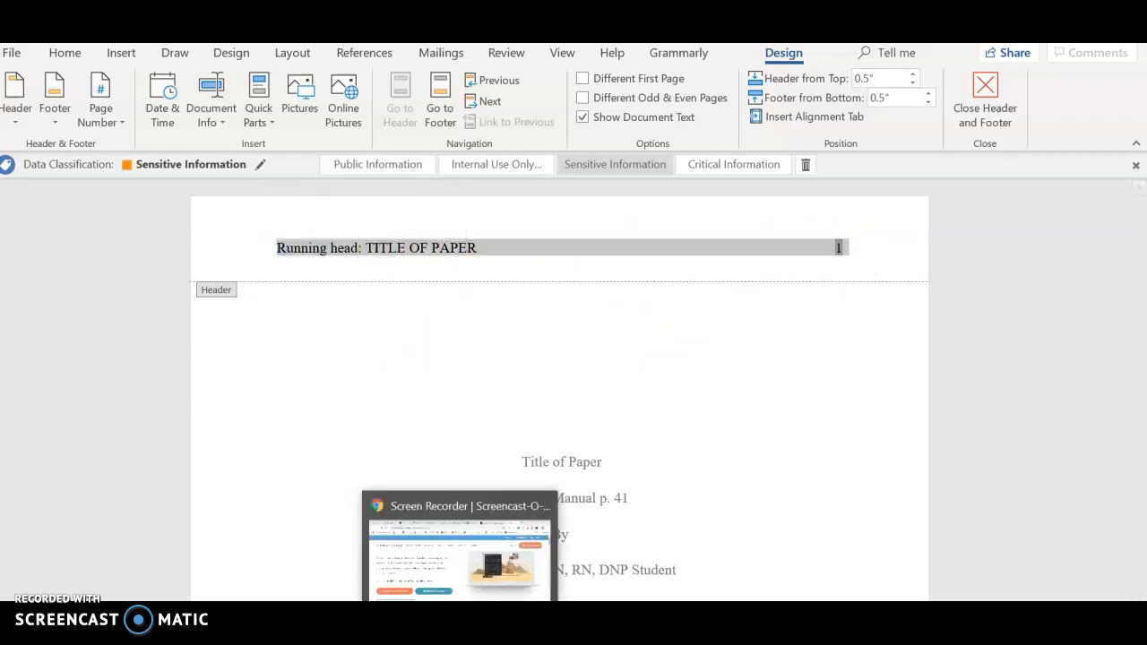
click(553, 536)
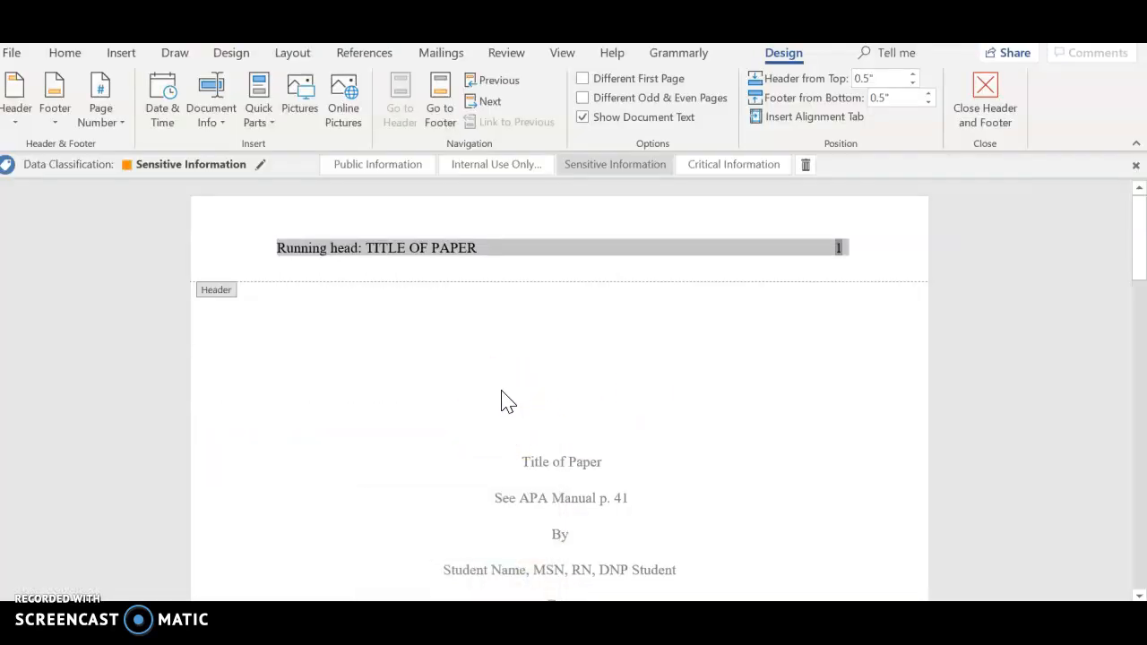
click(72, 55)
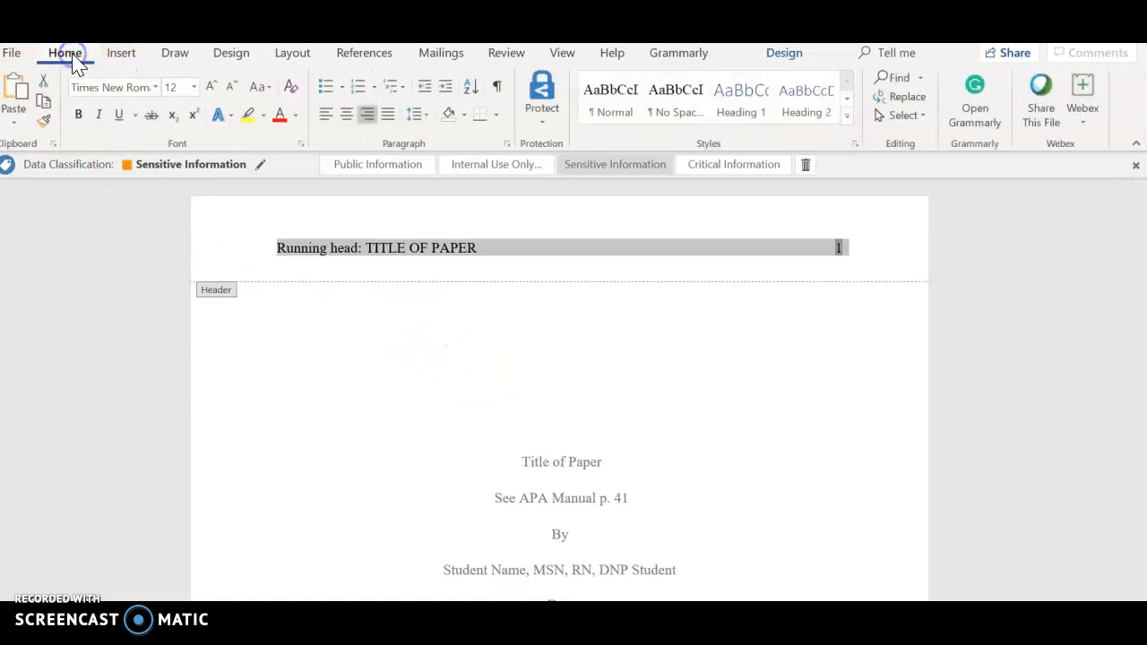
click(155, 86)
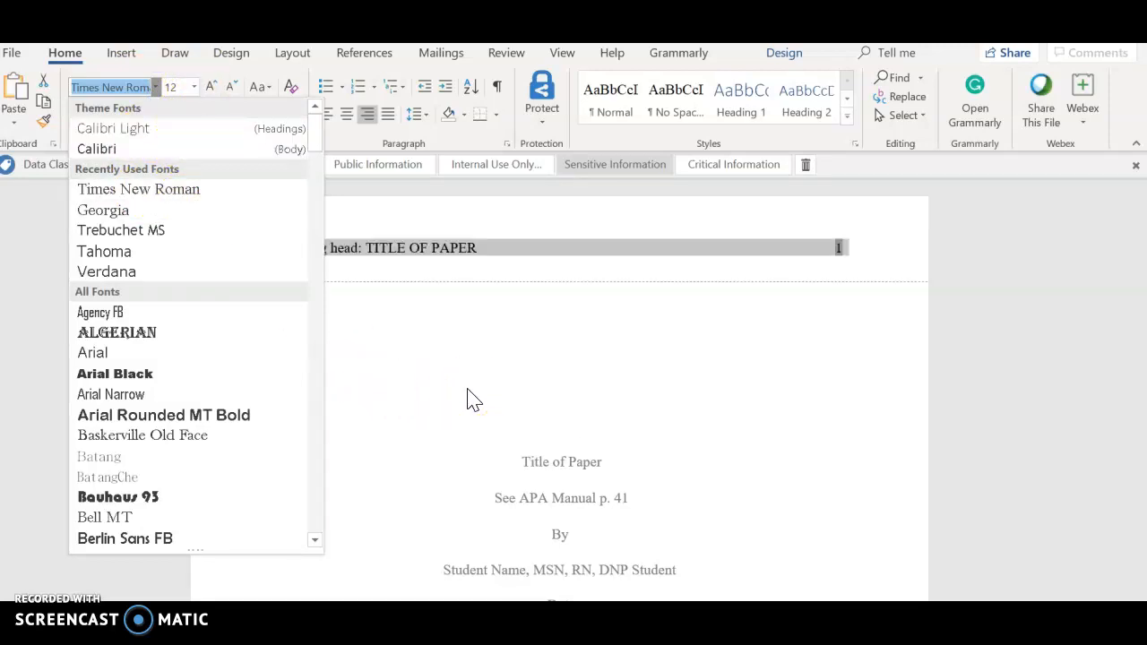
click(434, 437)
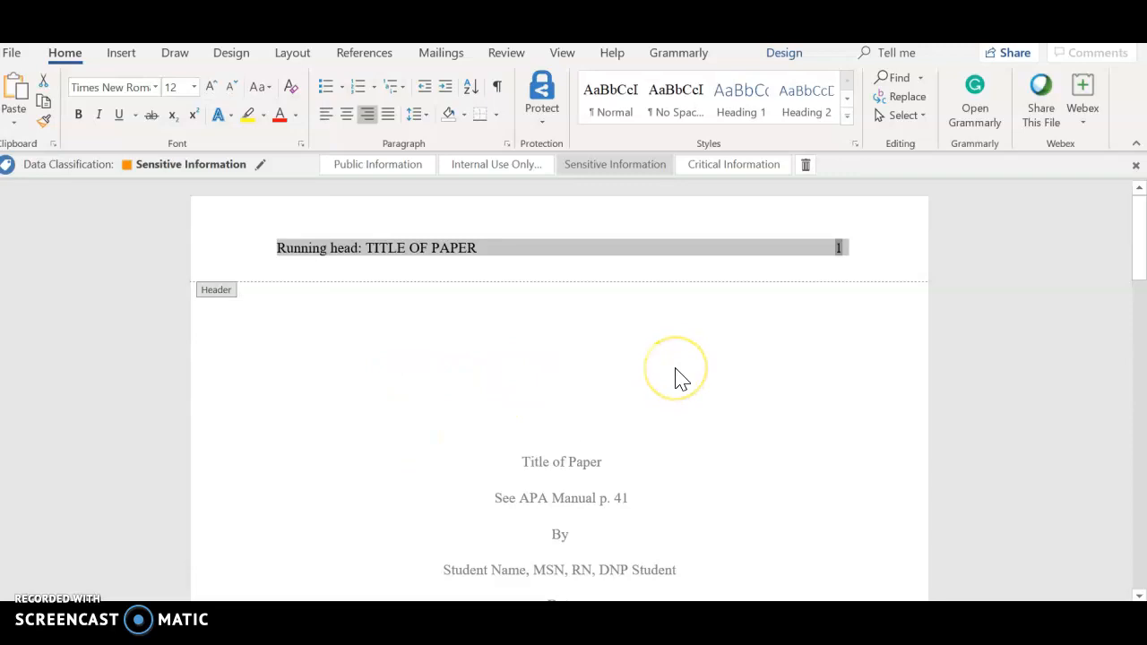
click(619, 355)
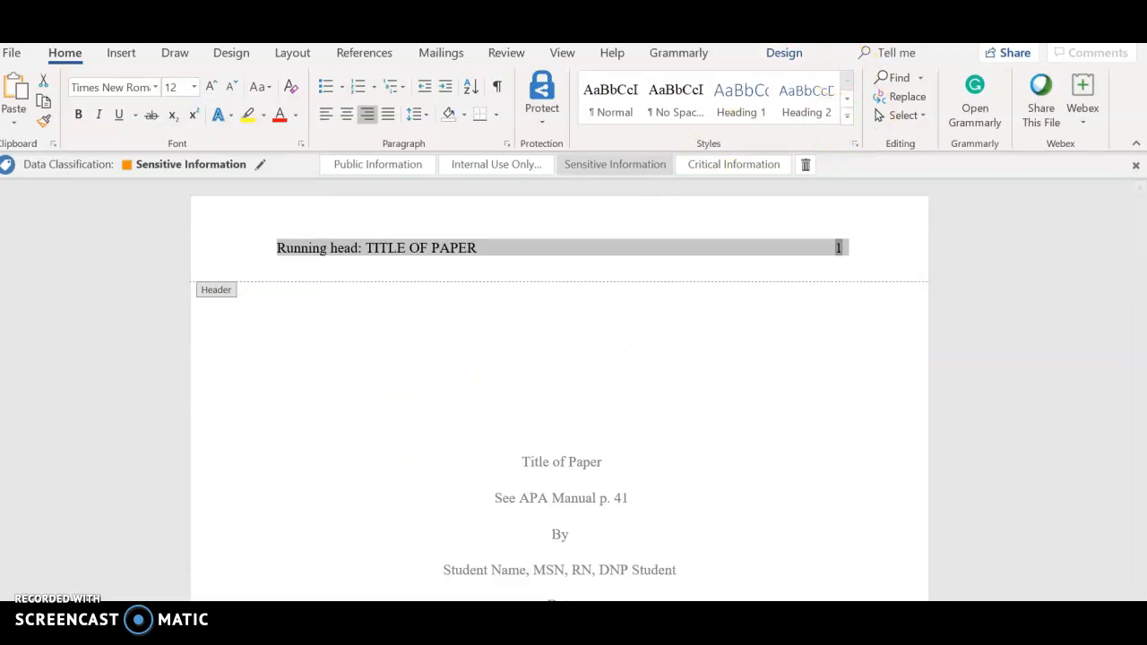
click(784, 54)
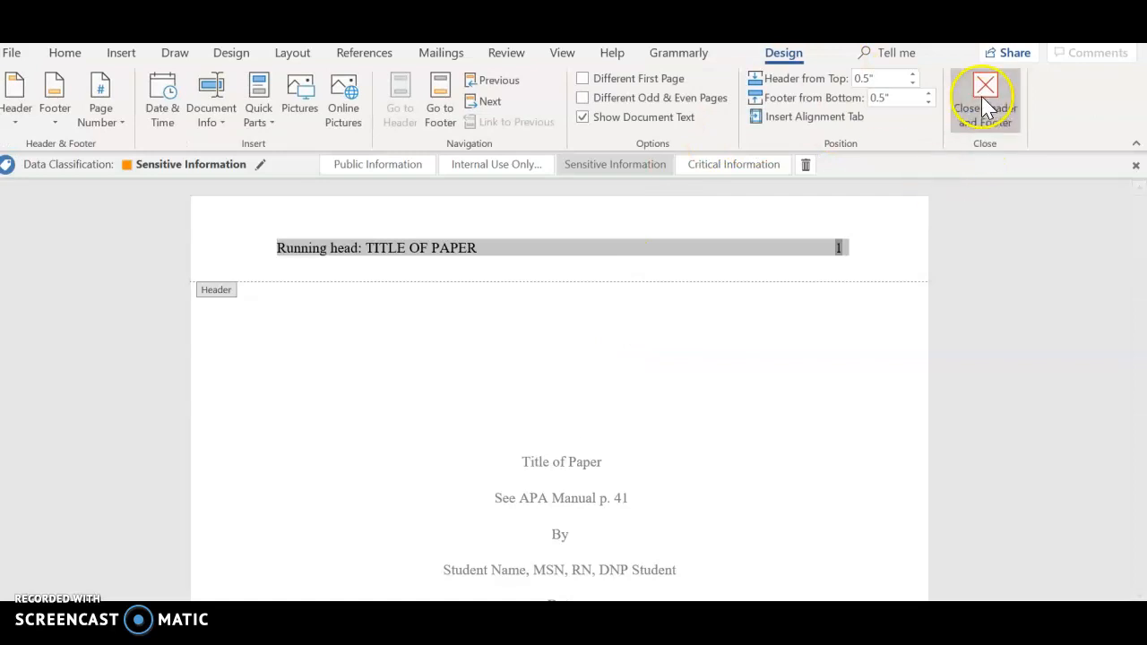
click(983, 135)
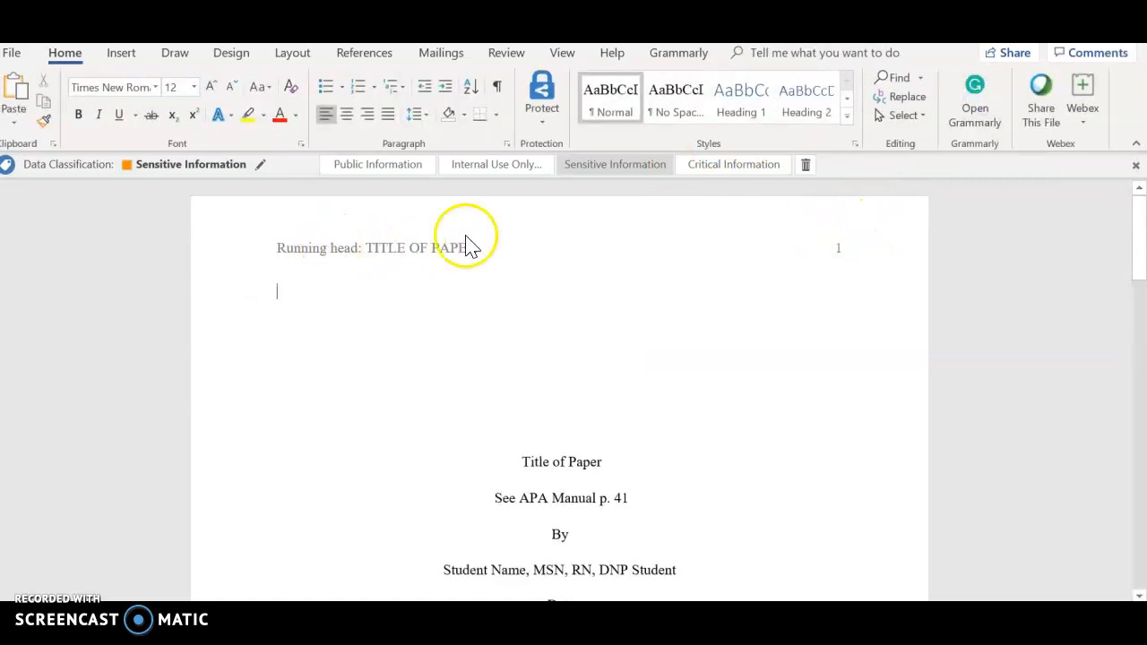
Step: Place the cursor below the Date line on the title page and add blank lines there
scroll(845, 243, down, 10)
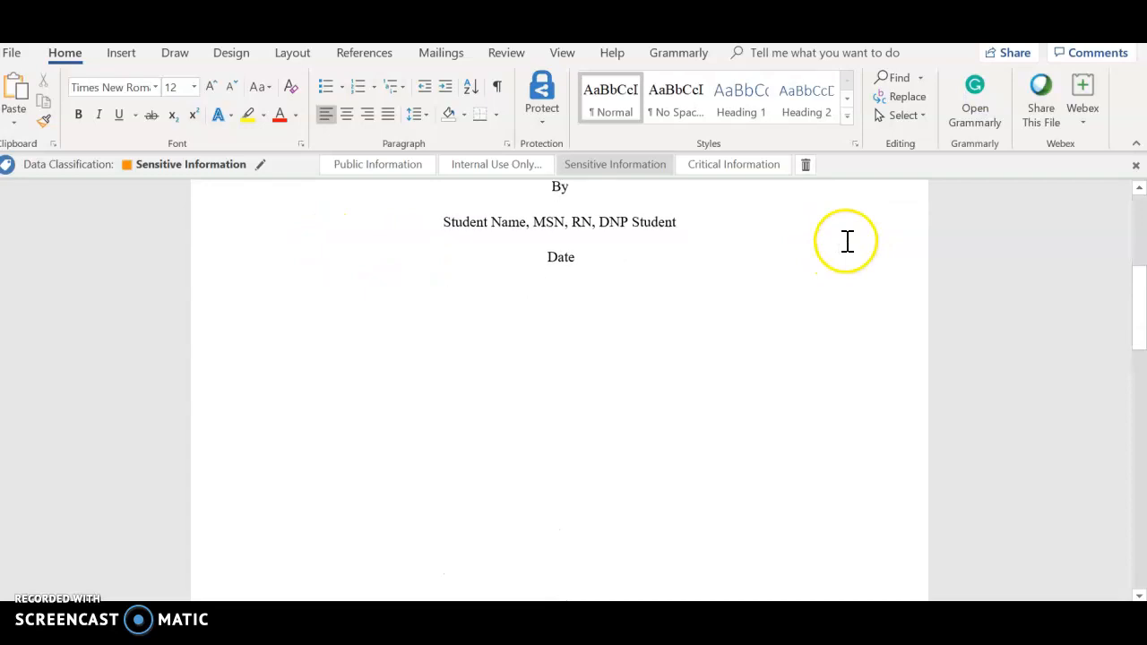
scroll(450, 455, up, 2)
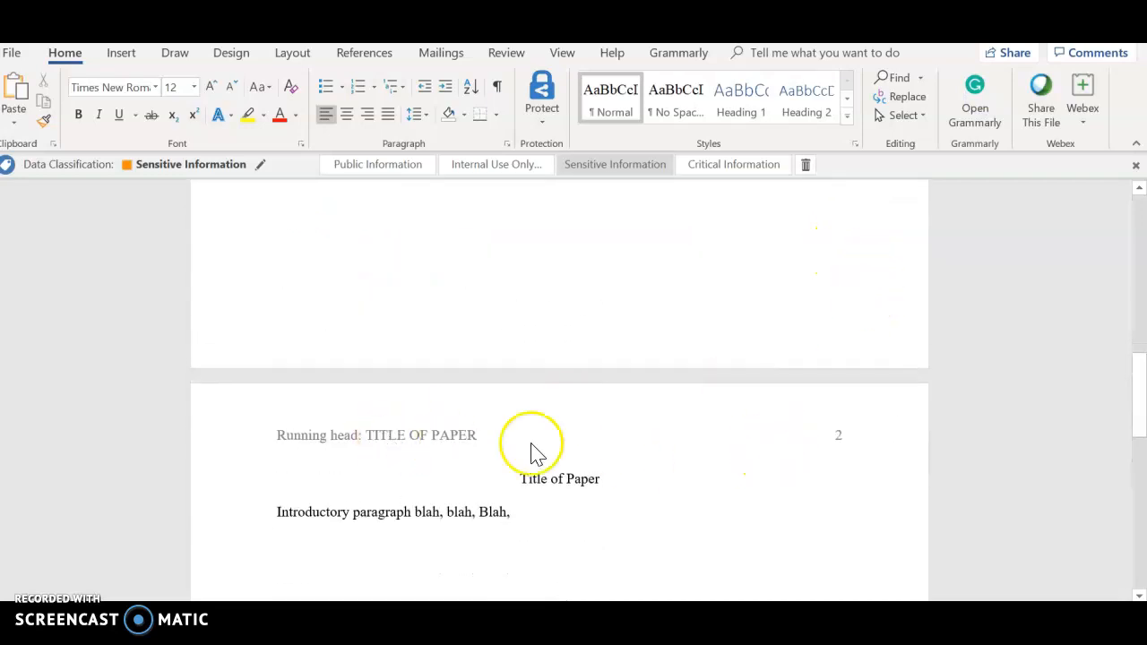
scroll(738, 428, up, 6)
scroll(722, 416, up, 5)
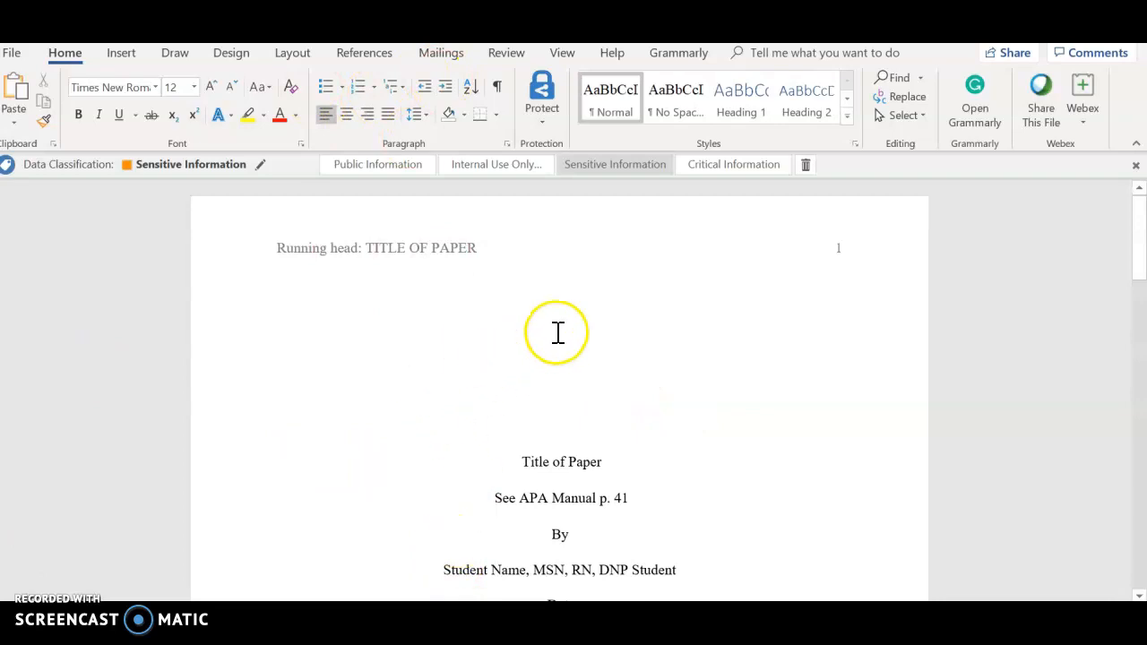
scroll(551, 260, down, 5)
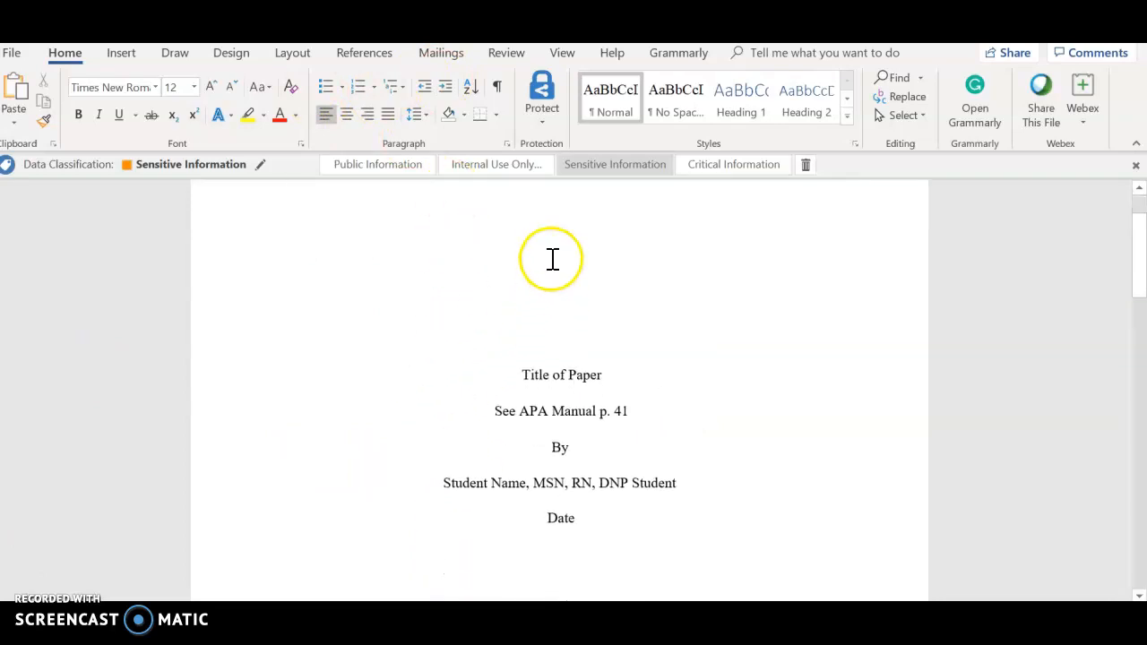
click(542, 383)
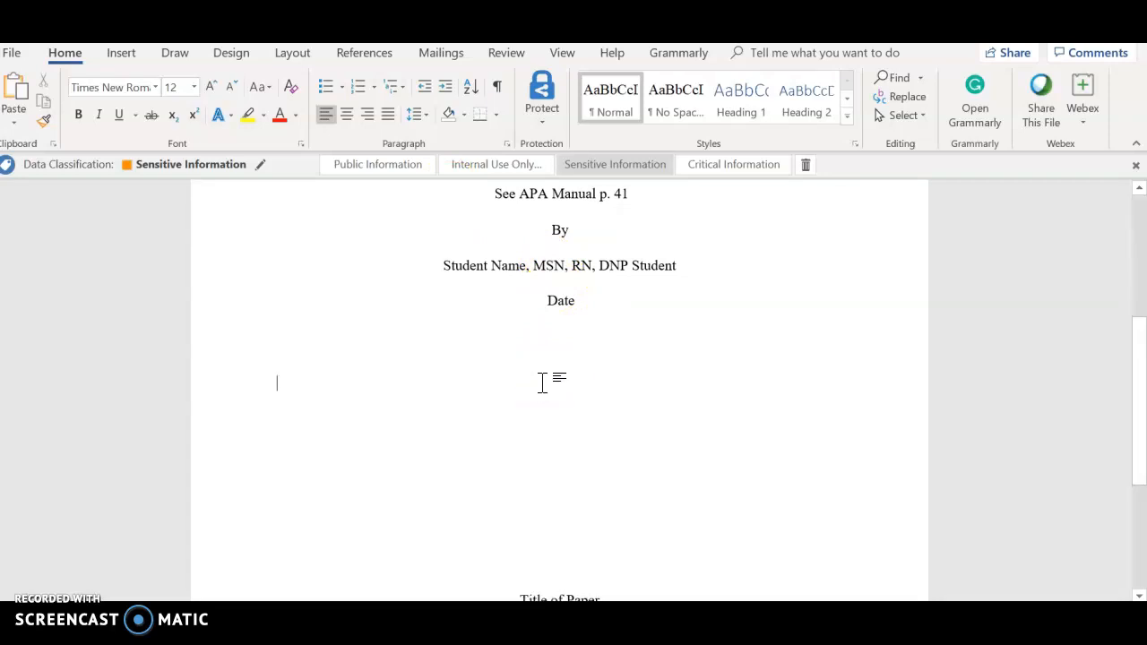
key(Delete)
key(Delete)
key(Delete)
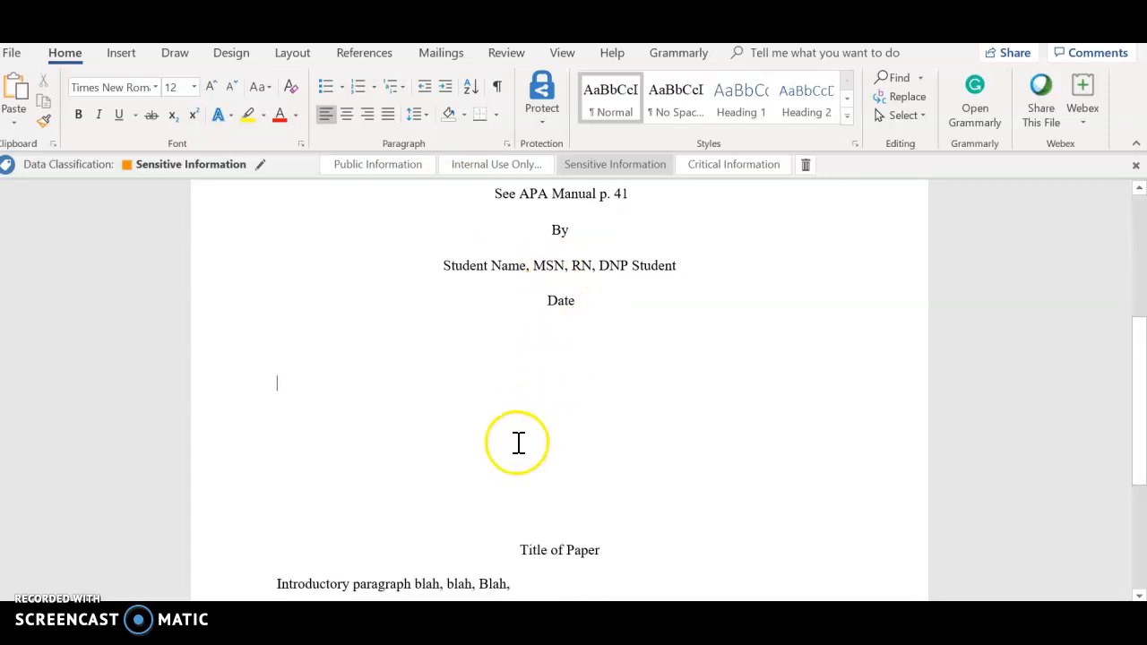
key(Return)
key(Return)
key(Return)
key(Return)
scroll(630, 438, up, 6)
scroll(635, 394, down, 3)
key(Return)
key(Return)
key(Return)
key(Return)
key(Return)
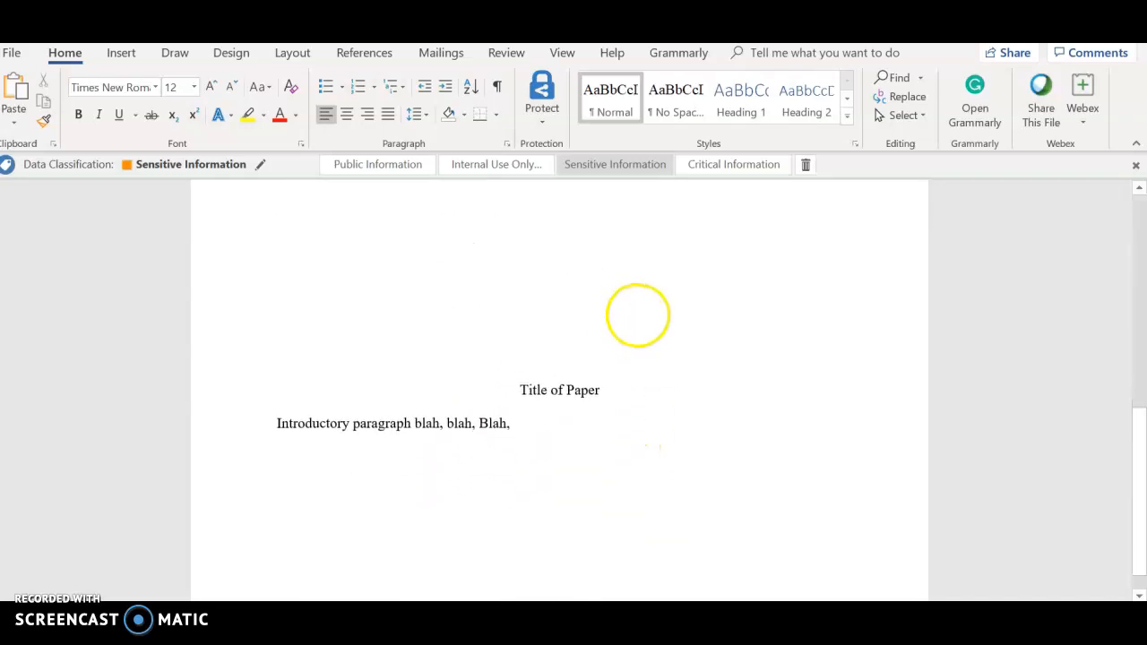
Step: Show paragraph marks and other hidden formatting symbols
scroll(586, 371, up, 3)
scroll(568, 361, down, 6)
scroll(570, 362, up, 2)
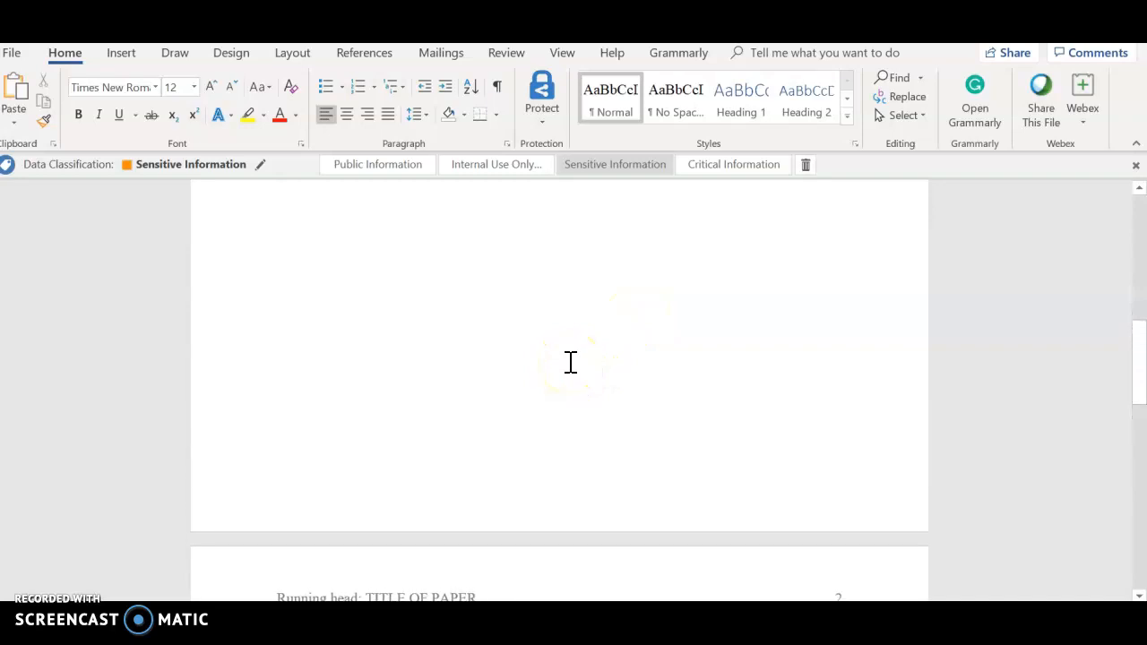
scroll(571, 362, up, 5)
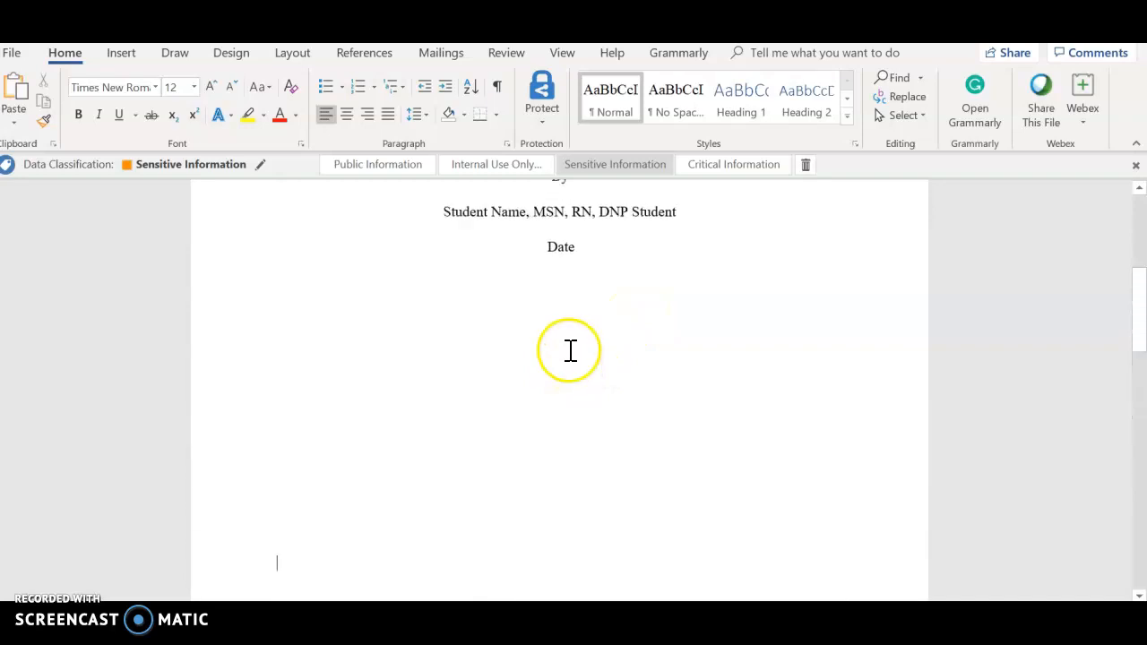
click(497, 87)
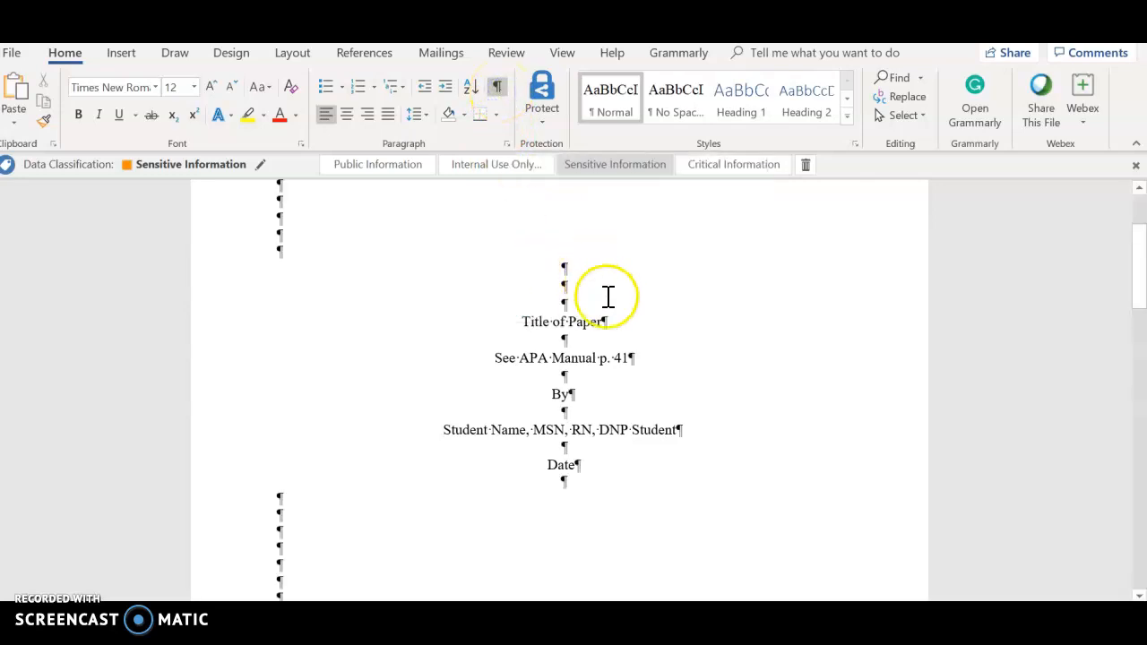
Step: Insert a page break on the first blank line below the Date line of the title page
scroll(607, 296, down, 2)
click(276, 411)
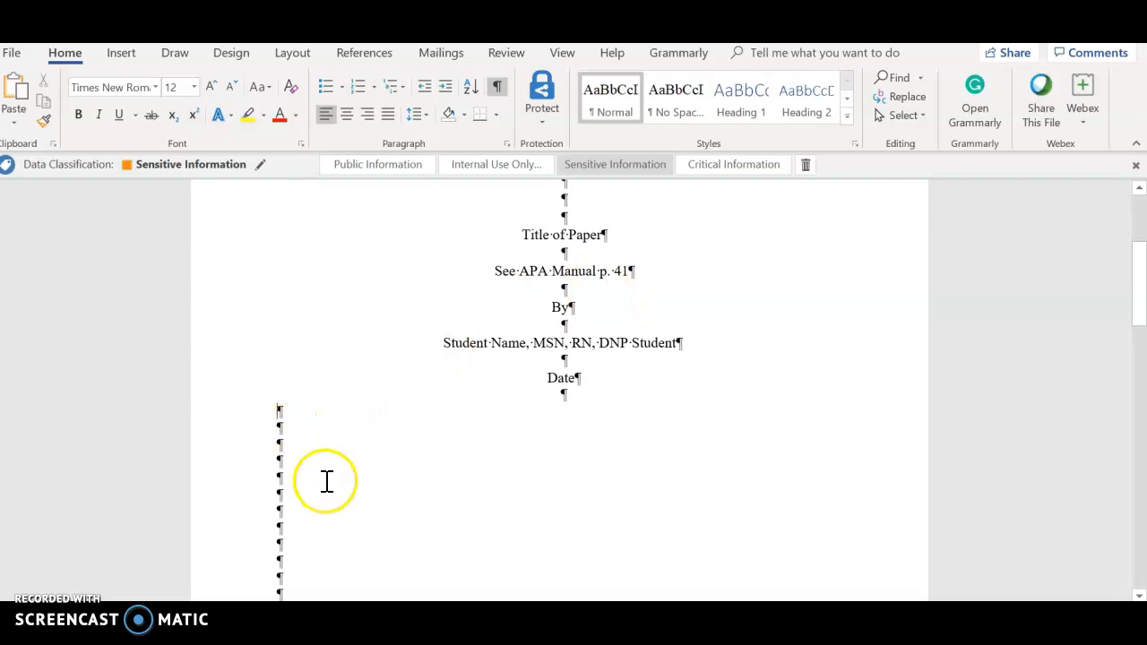
click(121, 54)
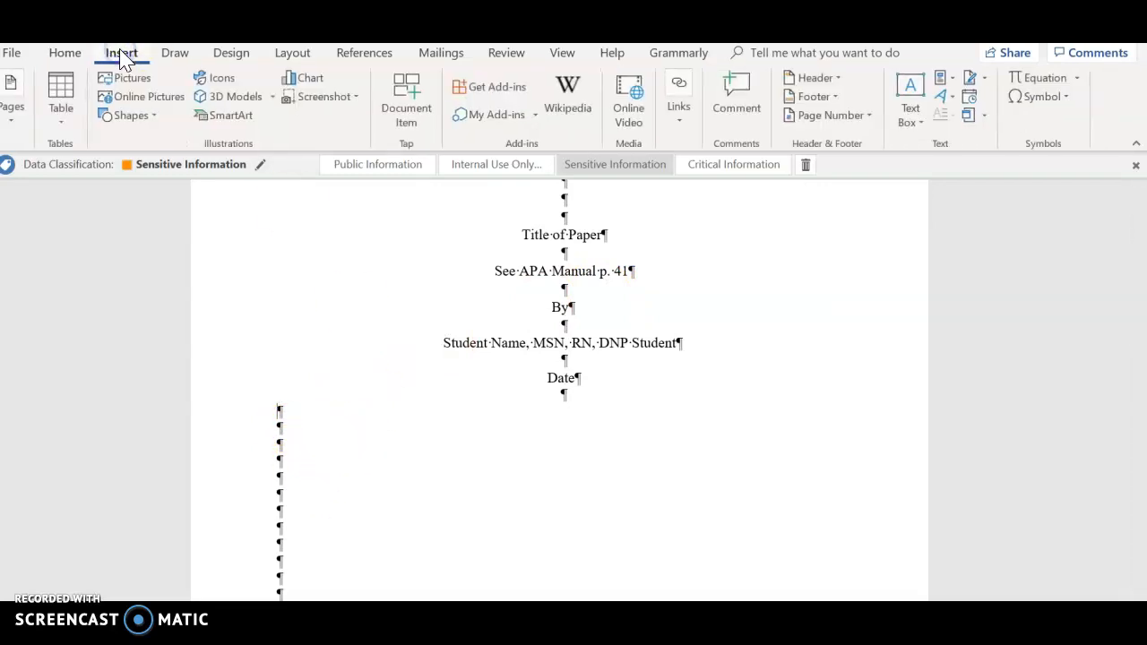
click(12, 115)
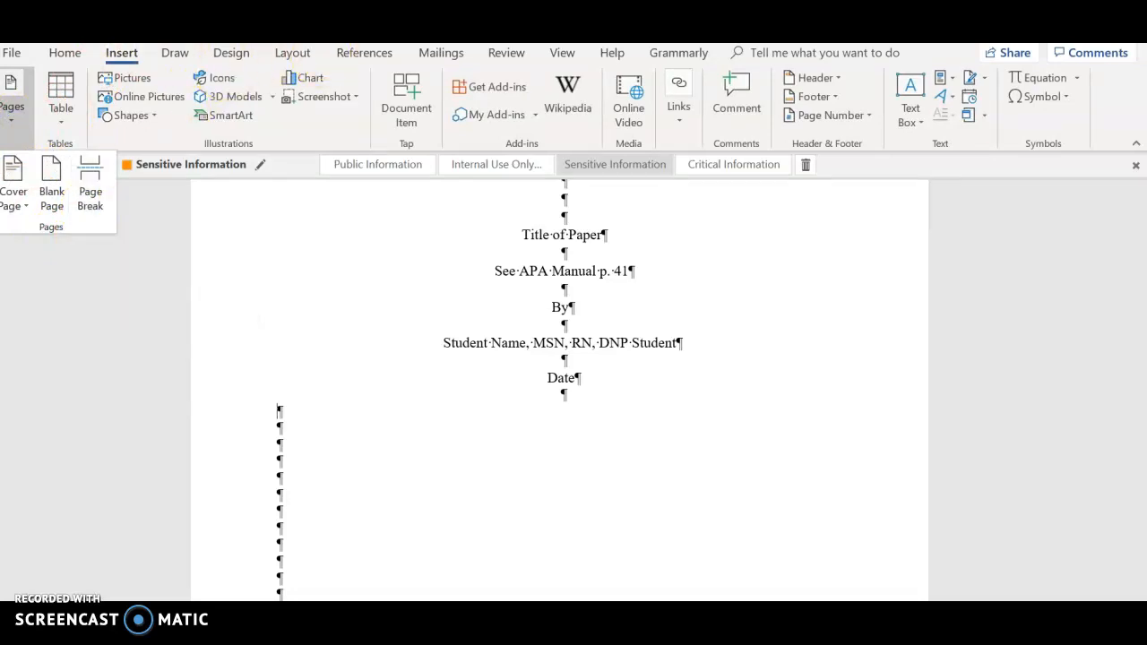
click(90, 184)
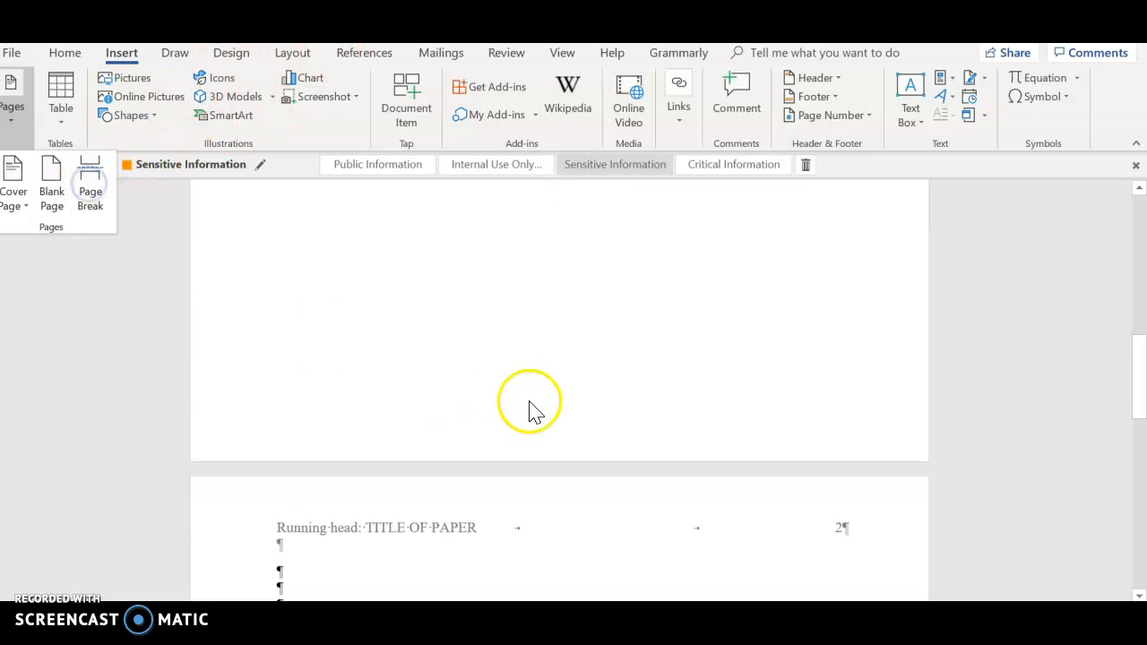
scroll(529, 409, up, 5)
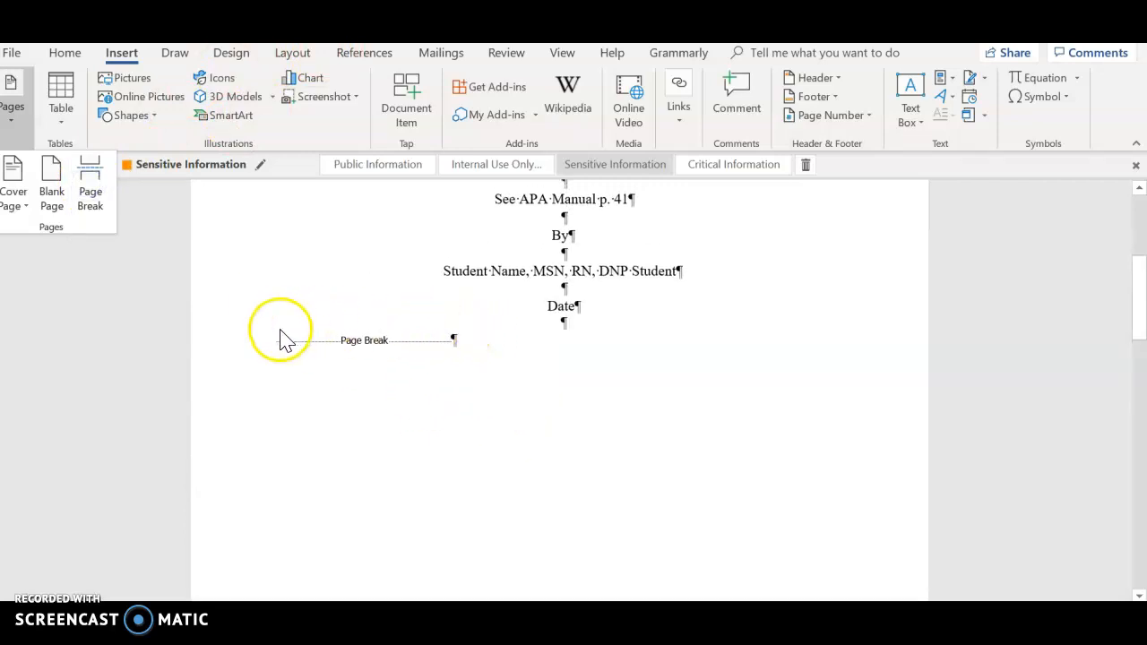
click(581, 307)
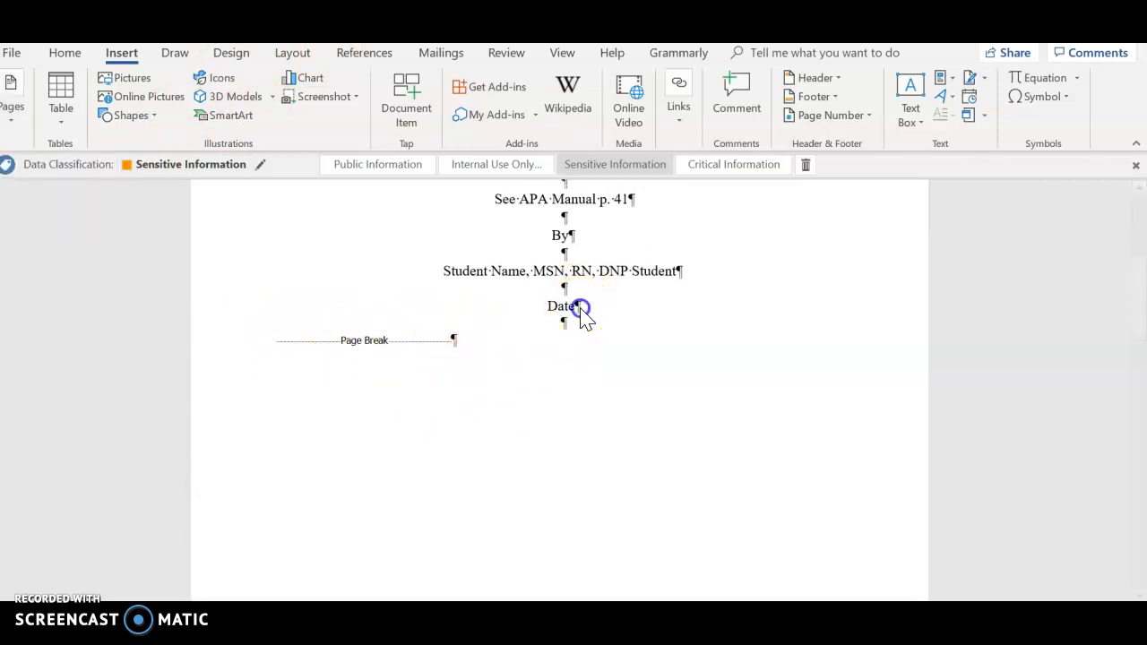
Step: Add blank lines below the Date line on the title page and enter the line Author
key(Return)
key(Return)
key(Return)
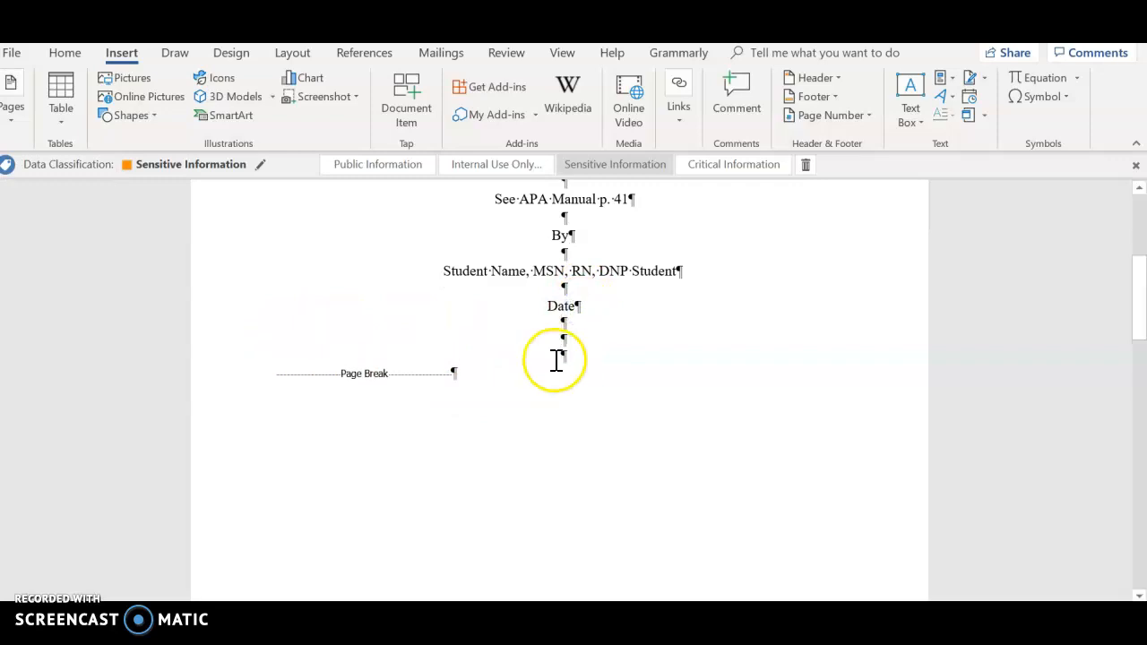
text(s)
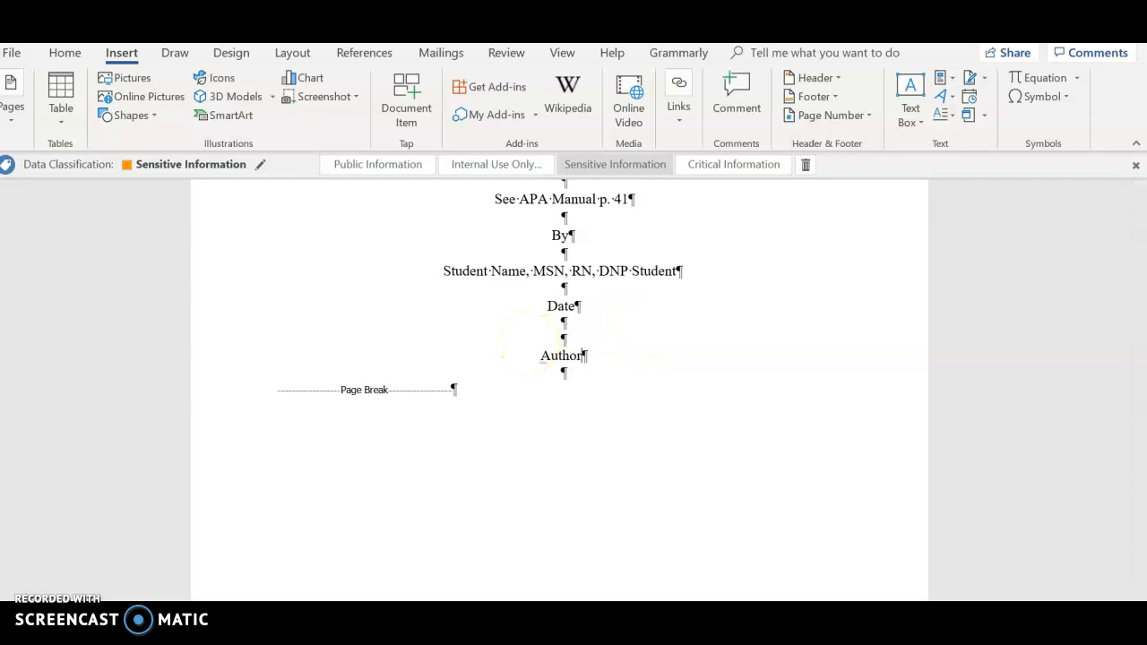
Step: Delete the empty lines above Title of Paper at the top of the second page
scroll(487, 362, down, 5)
scroll(486, 362, down, 8)
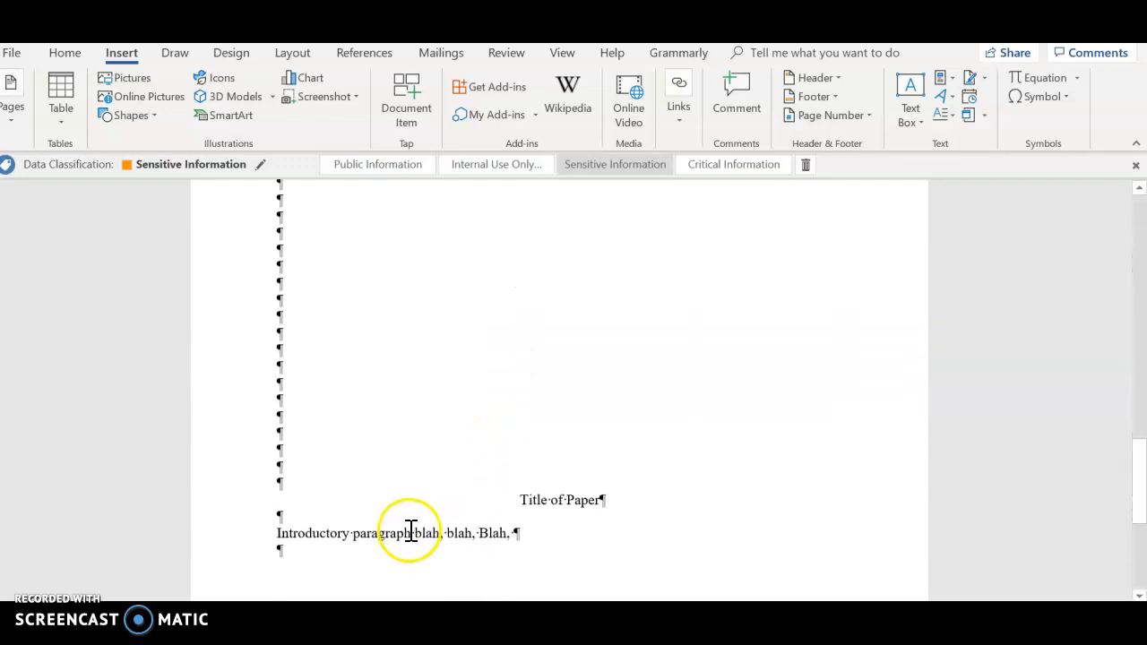
drag(293, 462, 295, 320)
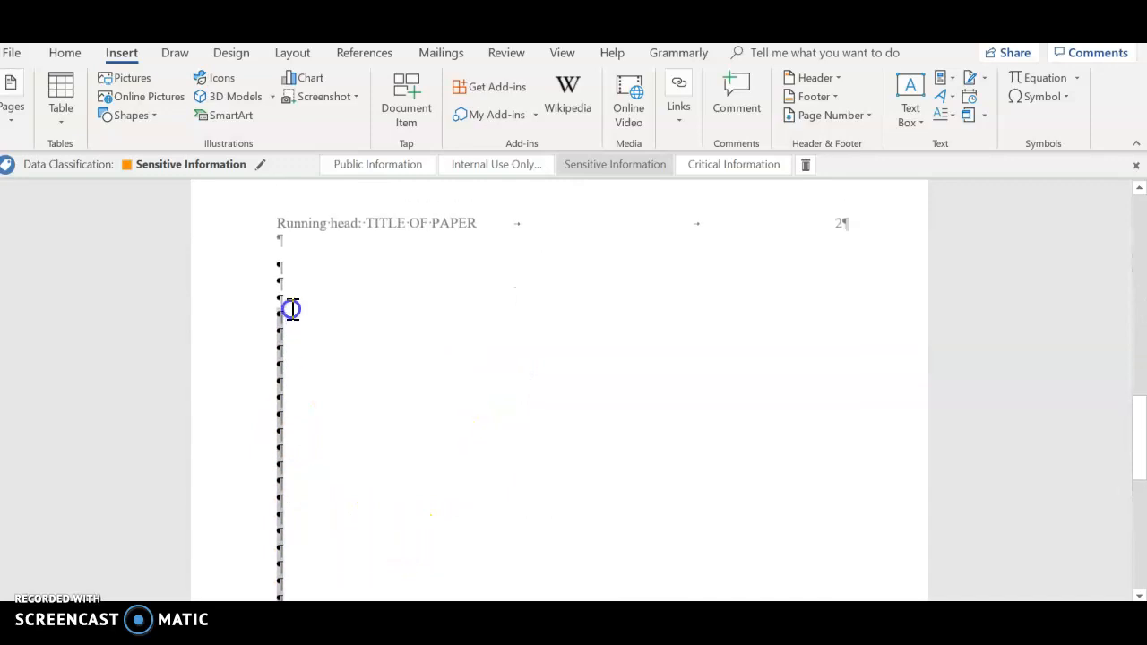
key(Delete)
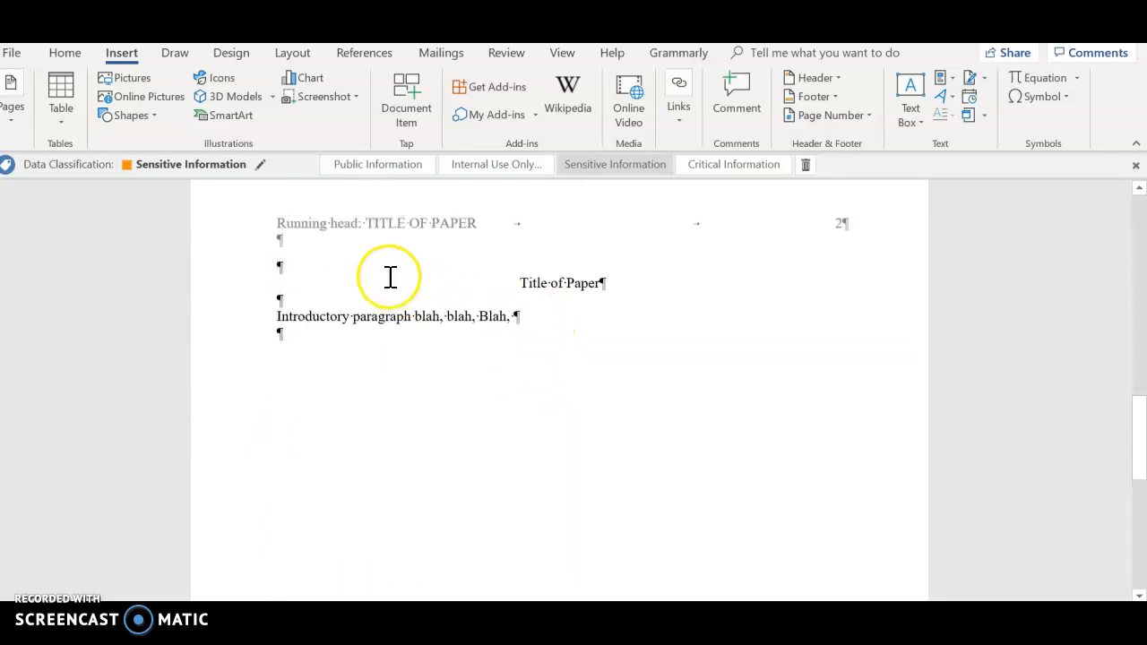
key(Delete)
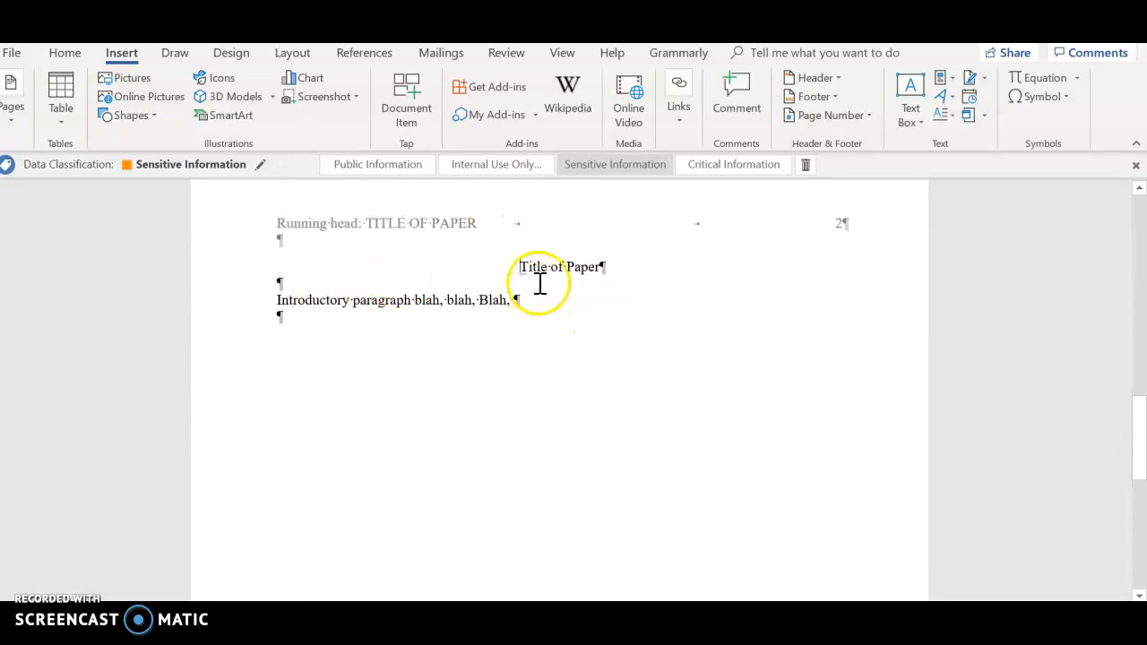
Step: Review the title page and the start of the second page around the page break
scroll(569, 296, up, 2)
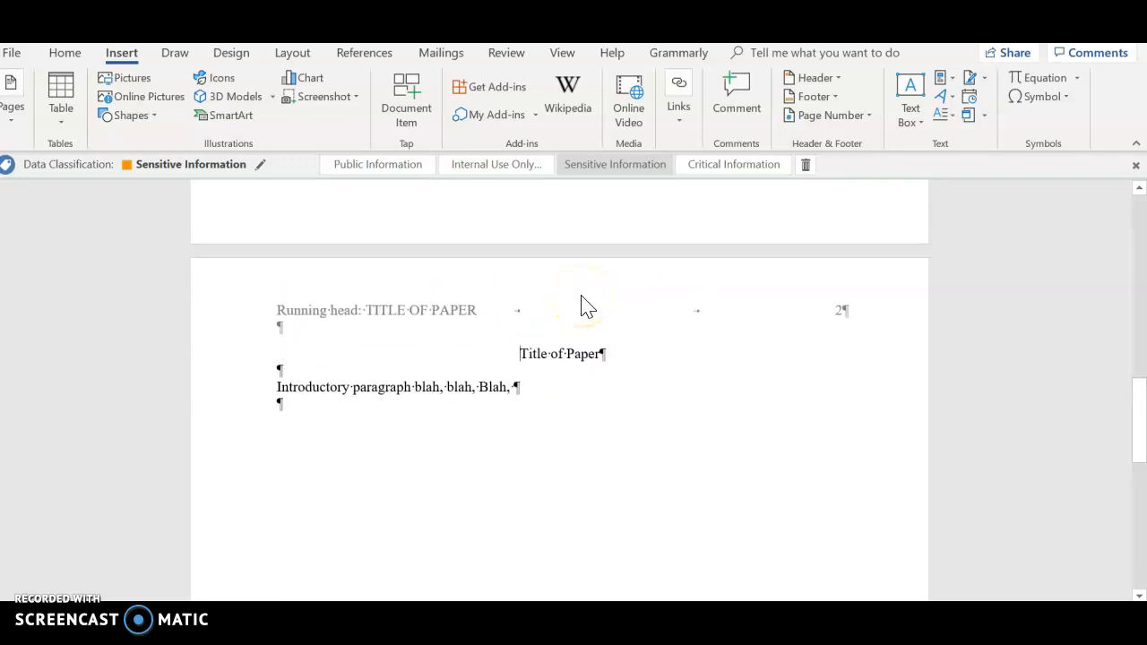
scroll(544, 364, up, 6)
scroll(541, 356, down, 5)
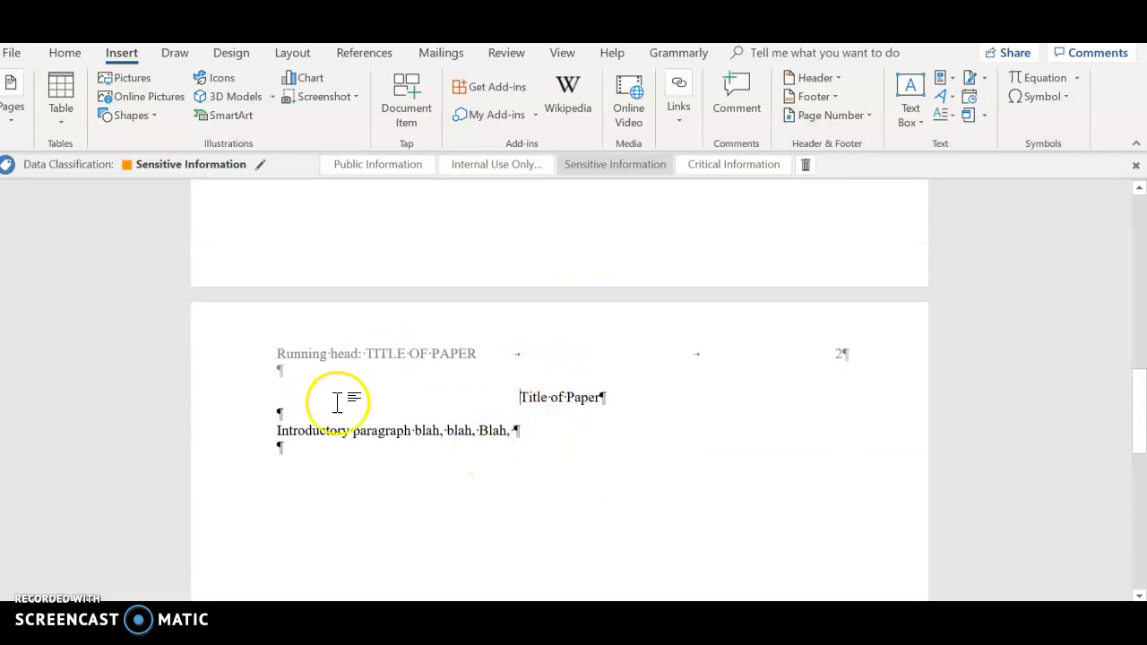
scroll(536, 430, up, 10)
scroll(524, 311, up, 1)
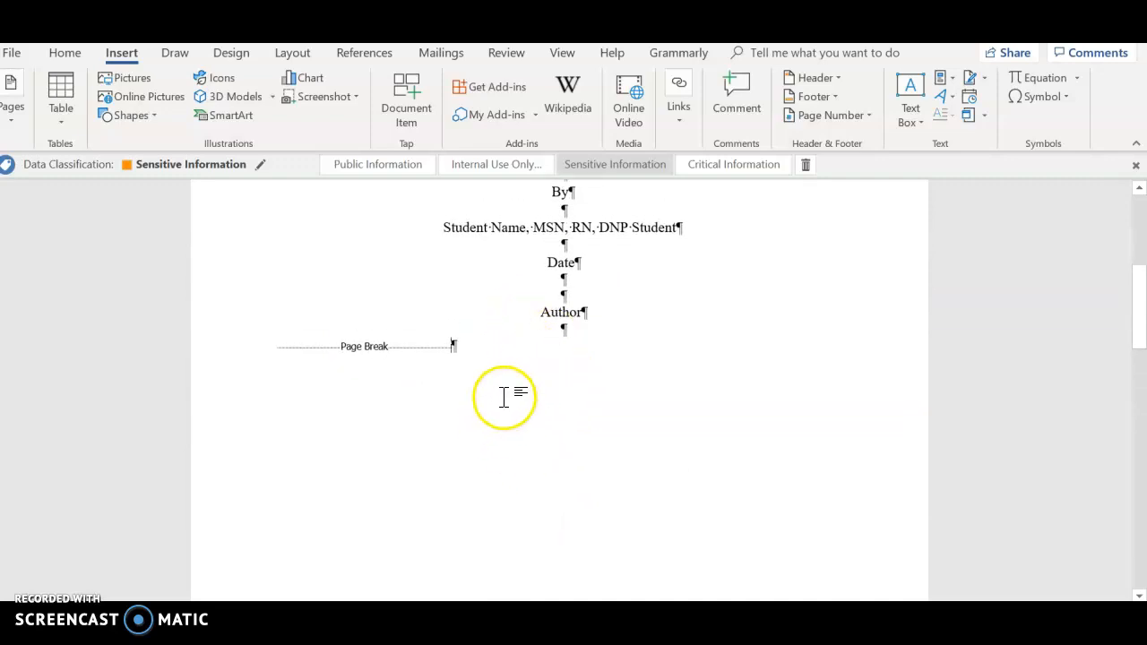
scroll(528, 386, up, 3)
scroll(526, 384, down, 7)
scroll(529, 380, up, 3)
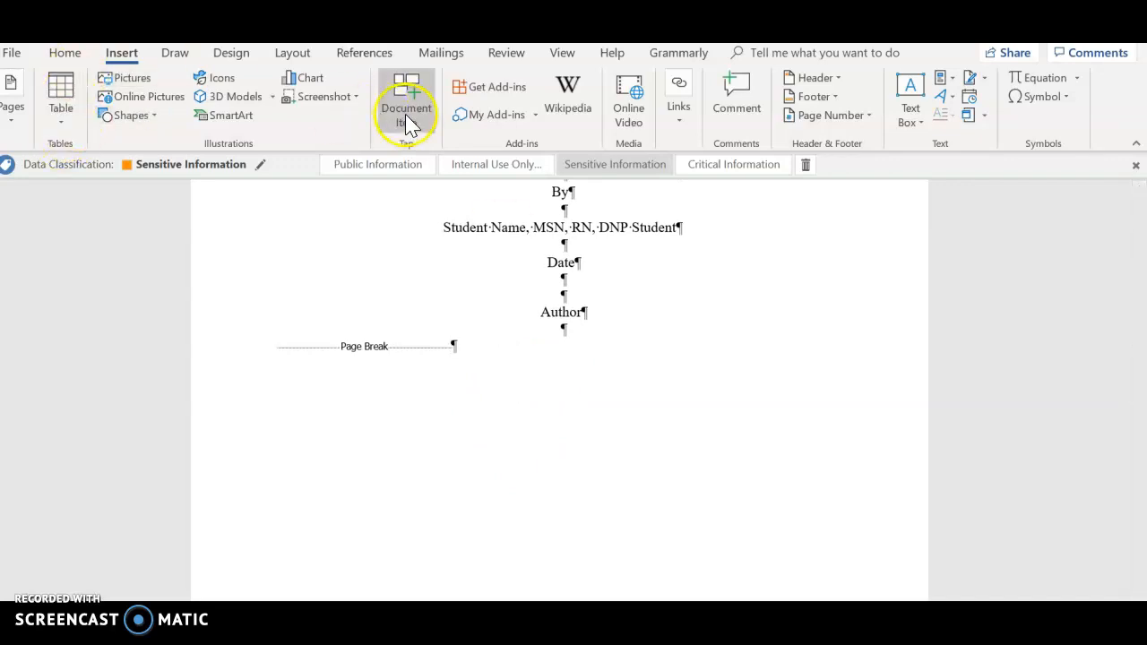
Step: Hide the paragraph marks and other formatting symbols
click(66, 52)
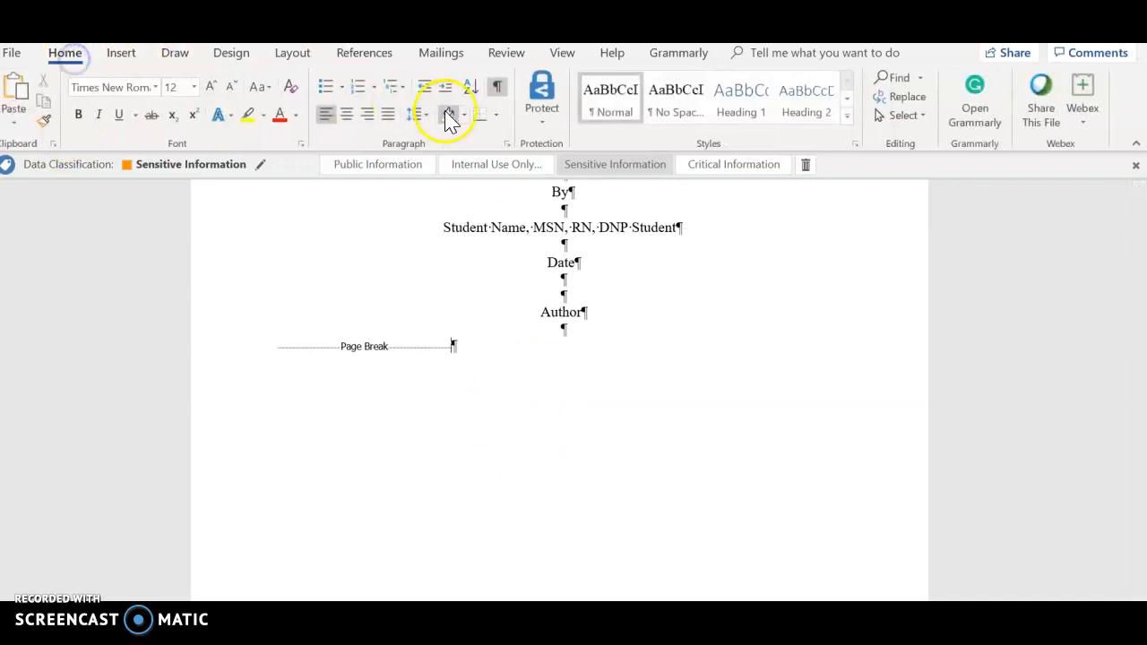
click(498, 92)
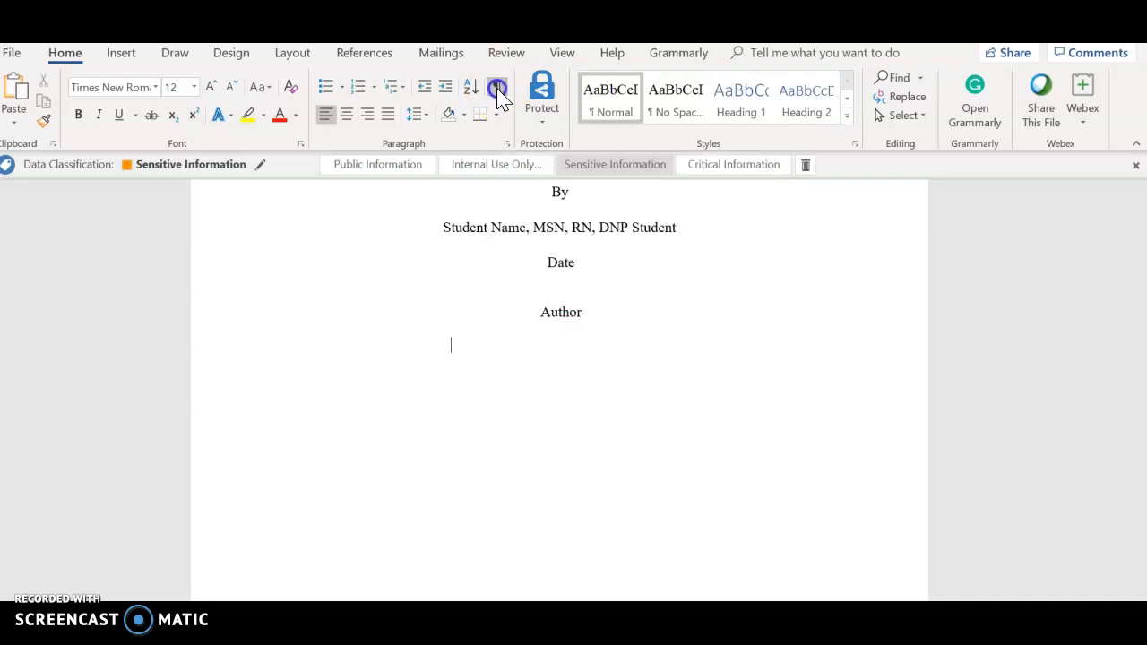
scroll(692, 334, down, 10)
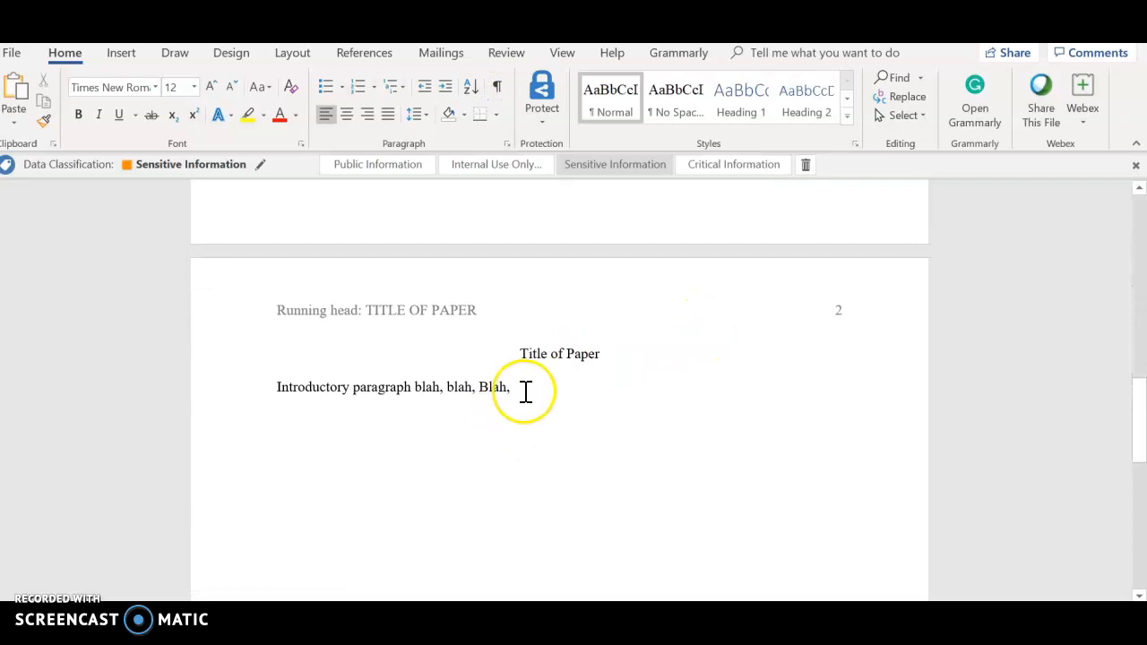